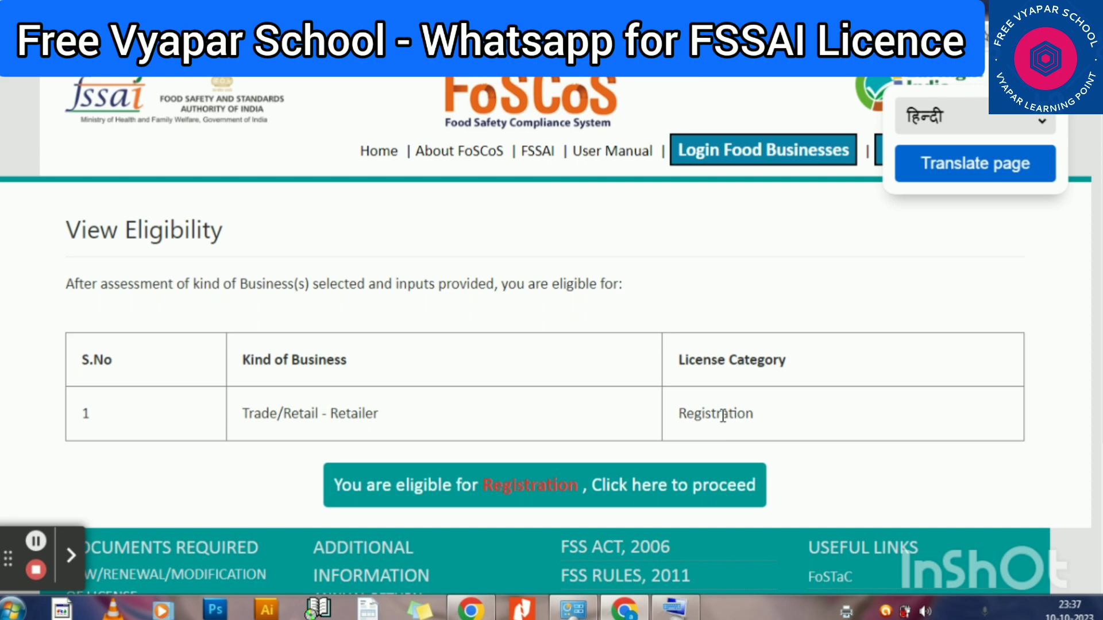
- Check eligibility for a retailer with turnover up to 20 crores/annum
left_click(12, 39)
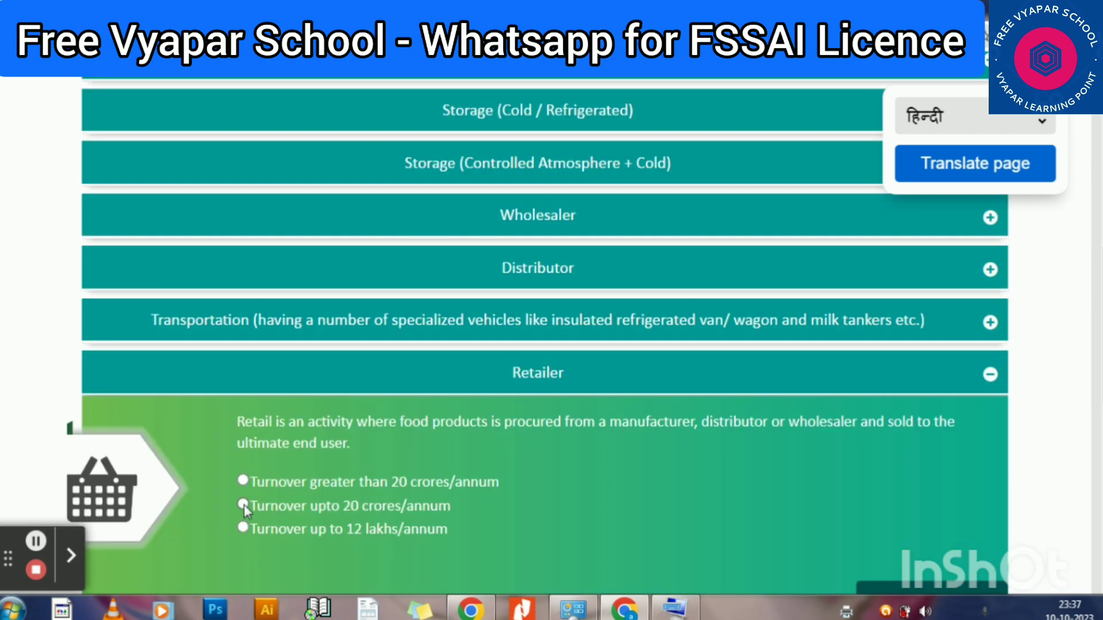
left_click(244, 505)
scroll(544, 333, "down", 5)
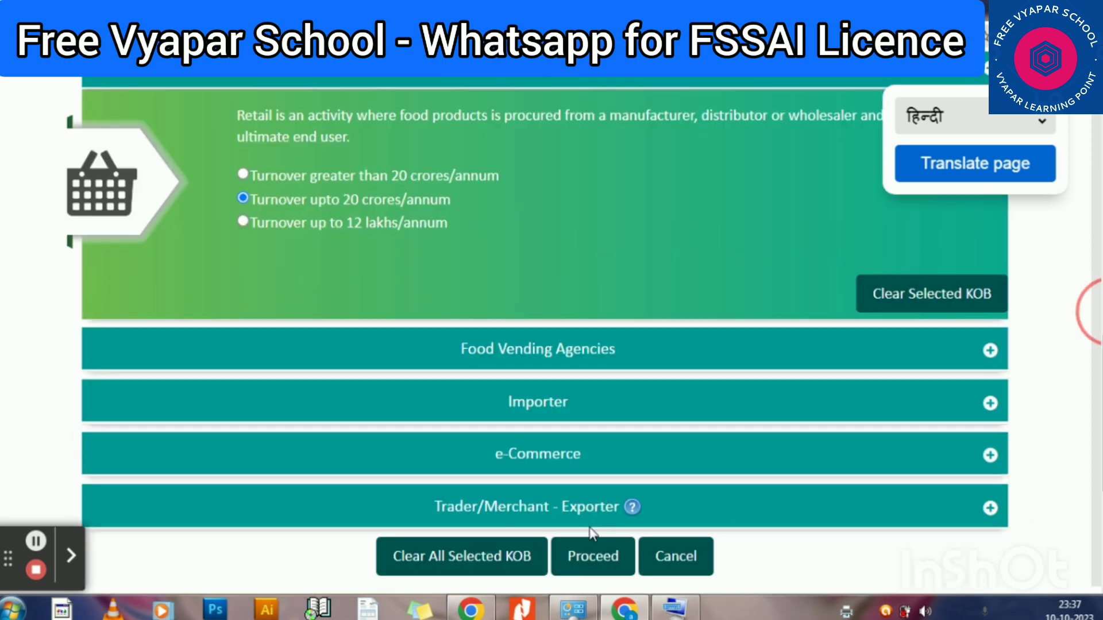
left_click(594, 560)
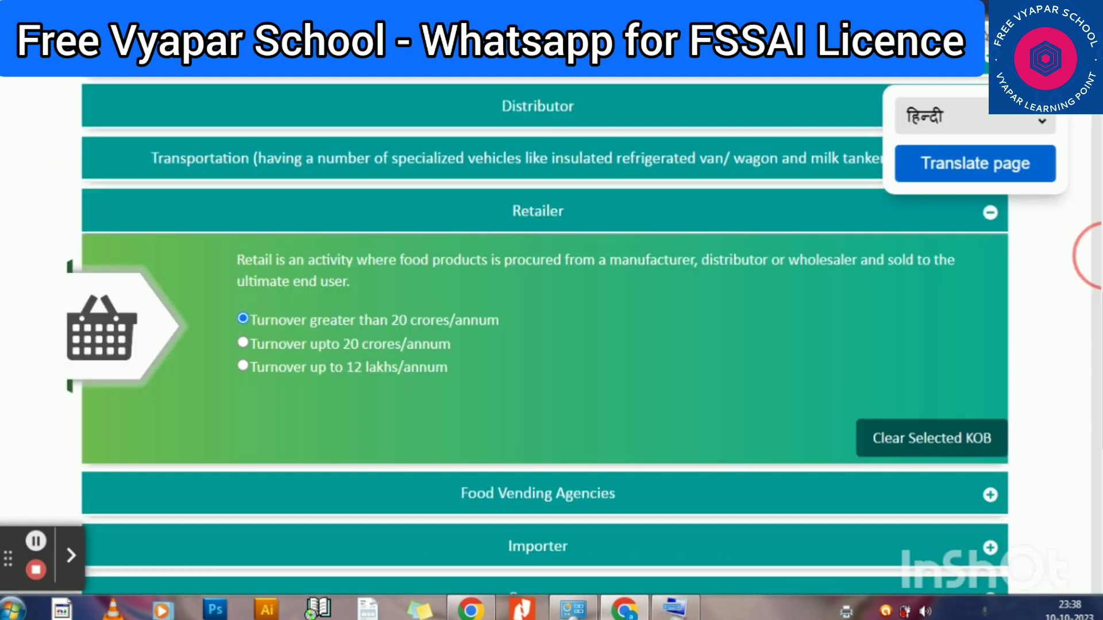
- Switch the retailer turnover to greater than 20 crores/annum and recheck, getting Central License
scroll(925, 403, "down", 1)
left_click(923, 396)
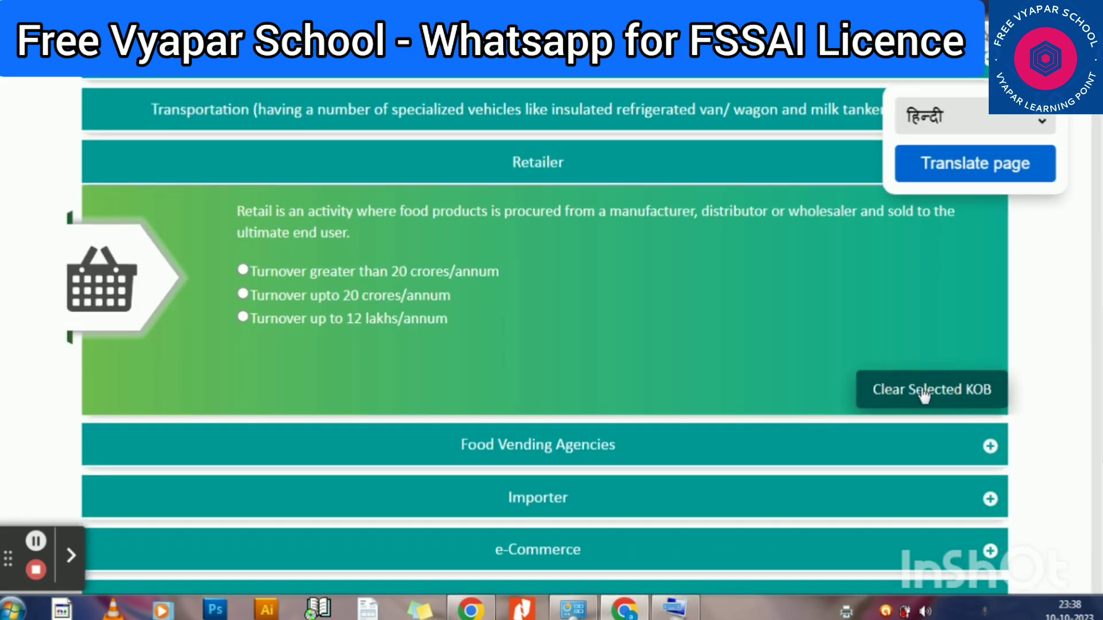
left_click(243, 270)
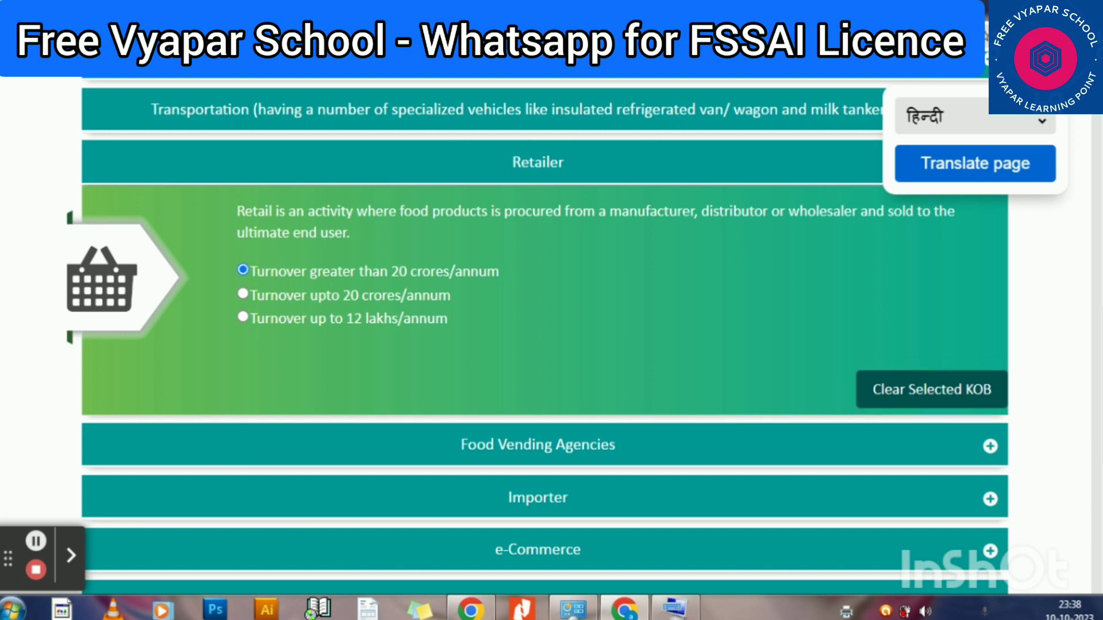
scroll(1086, 367, "down", 3)
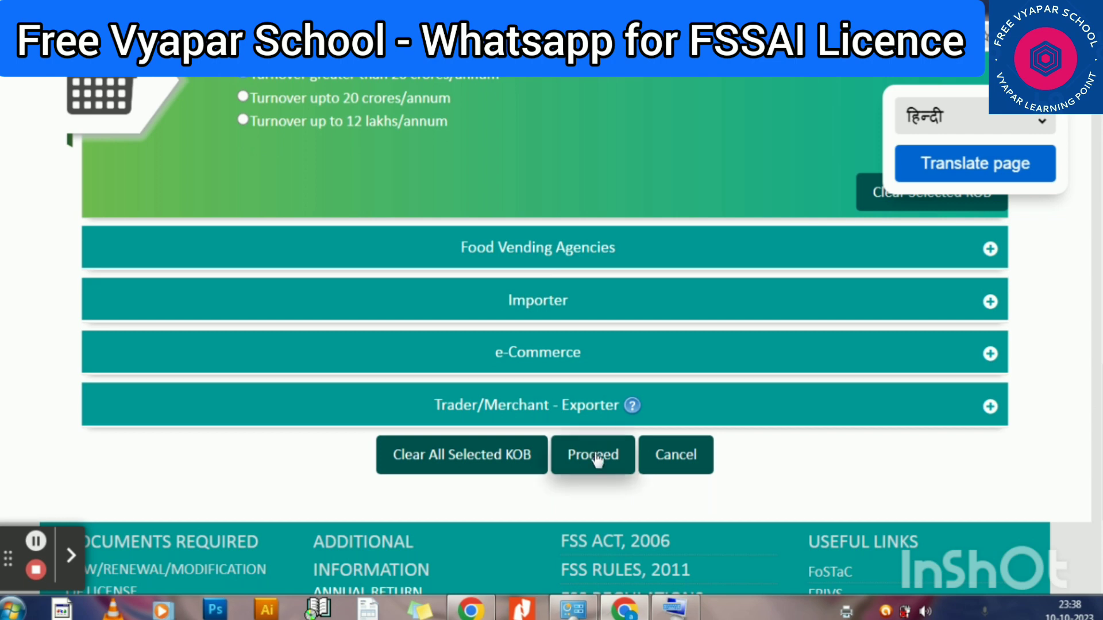
left_click(597, 458)
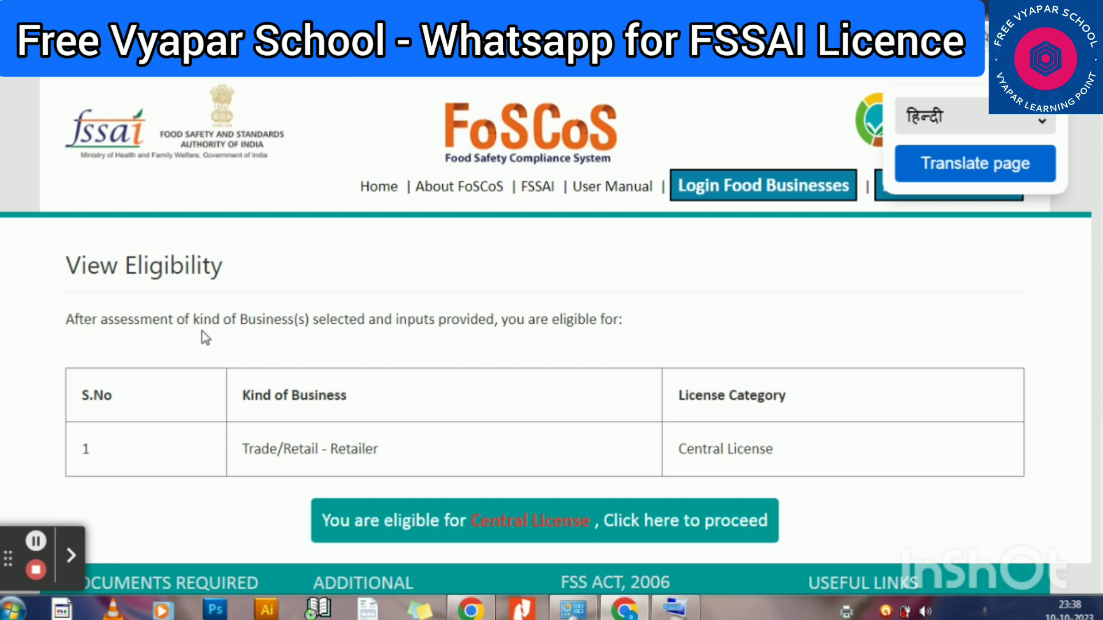
- Go back to the business selection and set the premises state to Delhi
left_click(769, 484)
key("alt+Left")
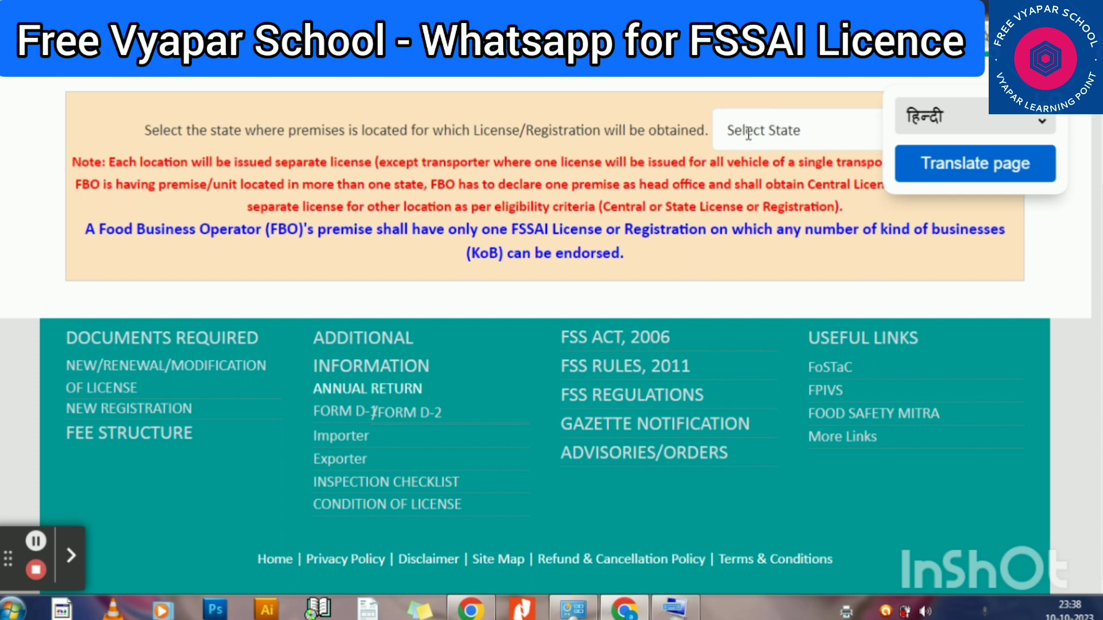
left_click(816, 137)
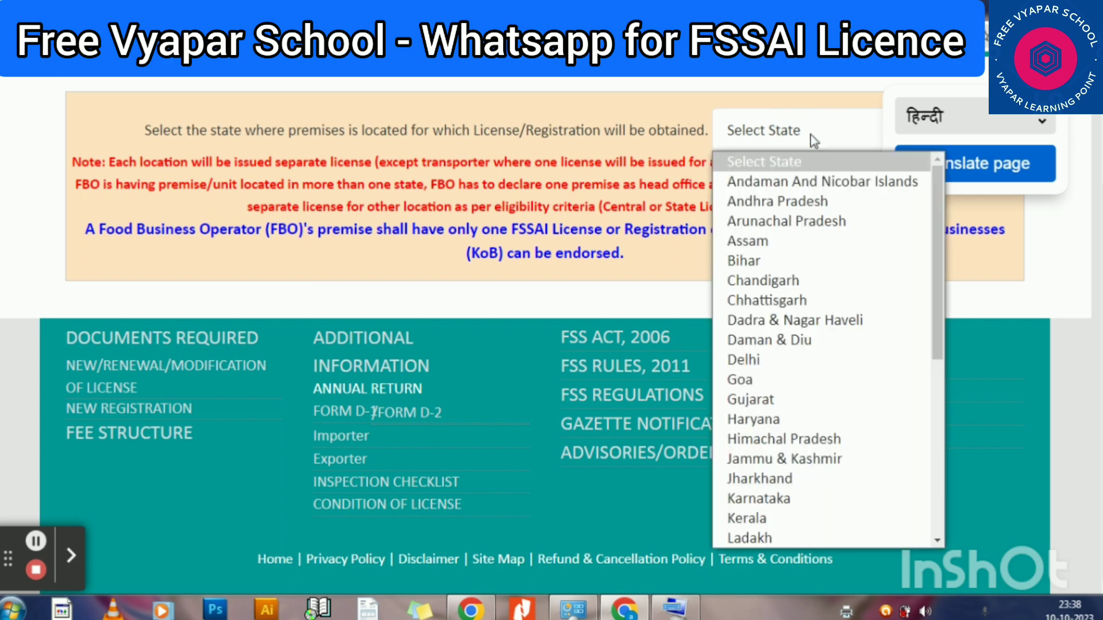
left_click(781, 357)
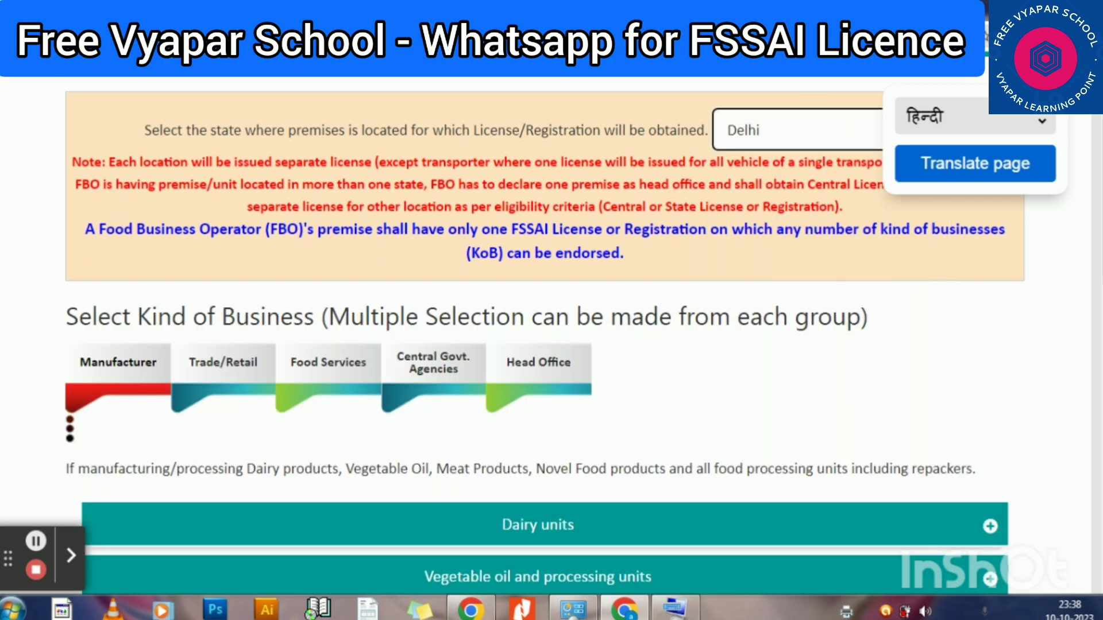
- Choose Trade/Retail – Retailer with turnover up to 12 lakhs/annum
scroll(551, 345, "down", 3)
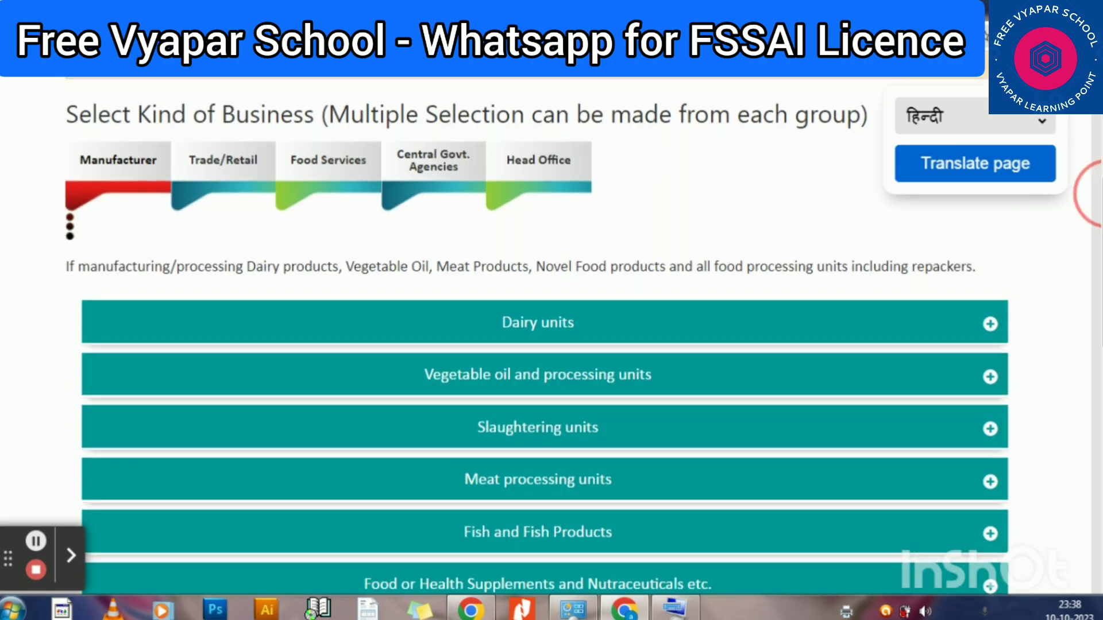
left_click(250, 163)
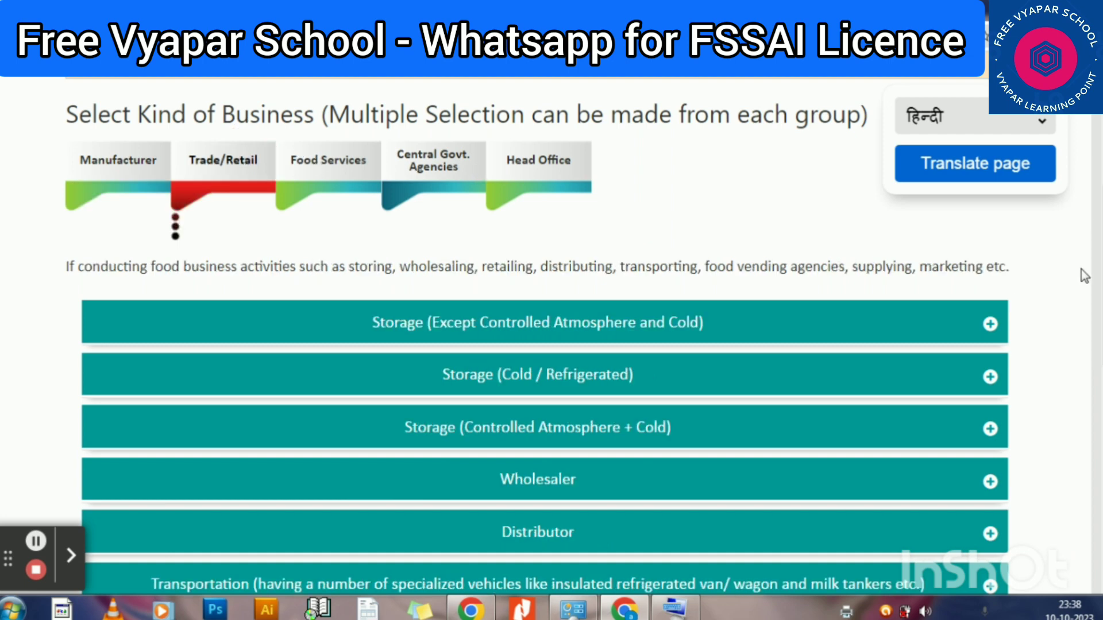
scroll(1085, 270, "down", 5)
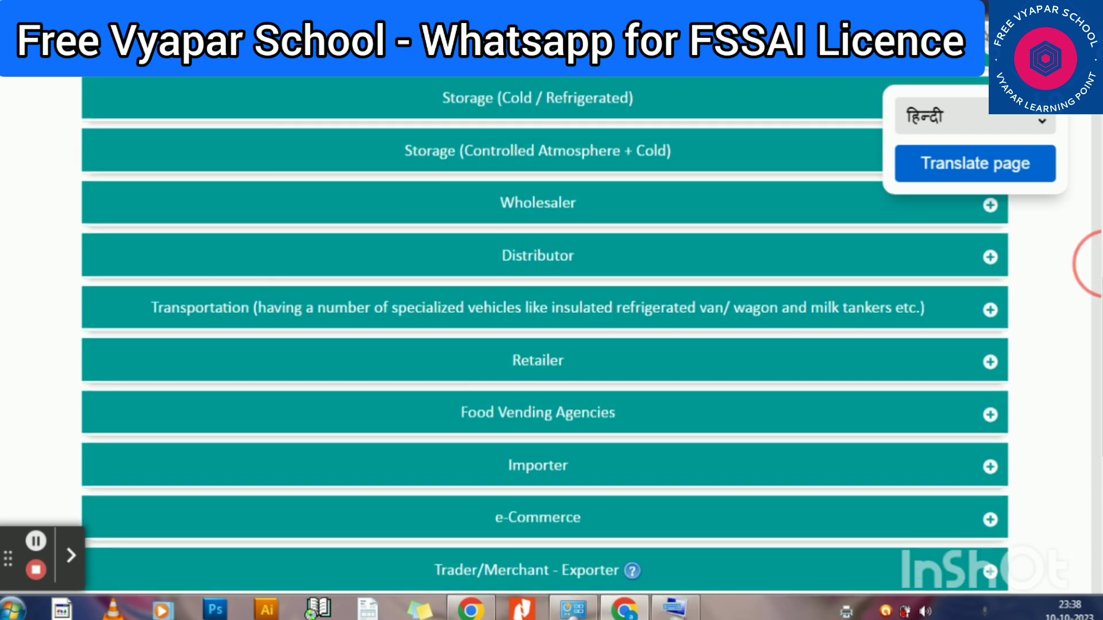
scroll(1091, 265, "down", 1)
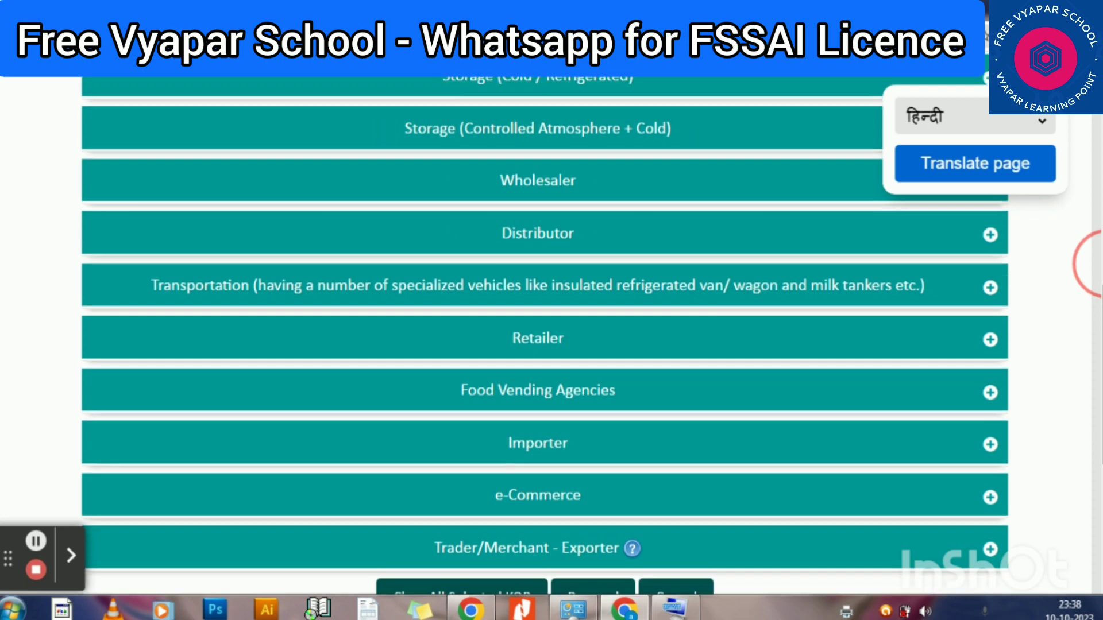
left_click(990, 340)
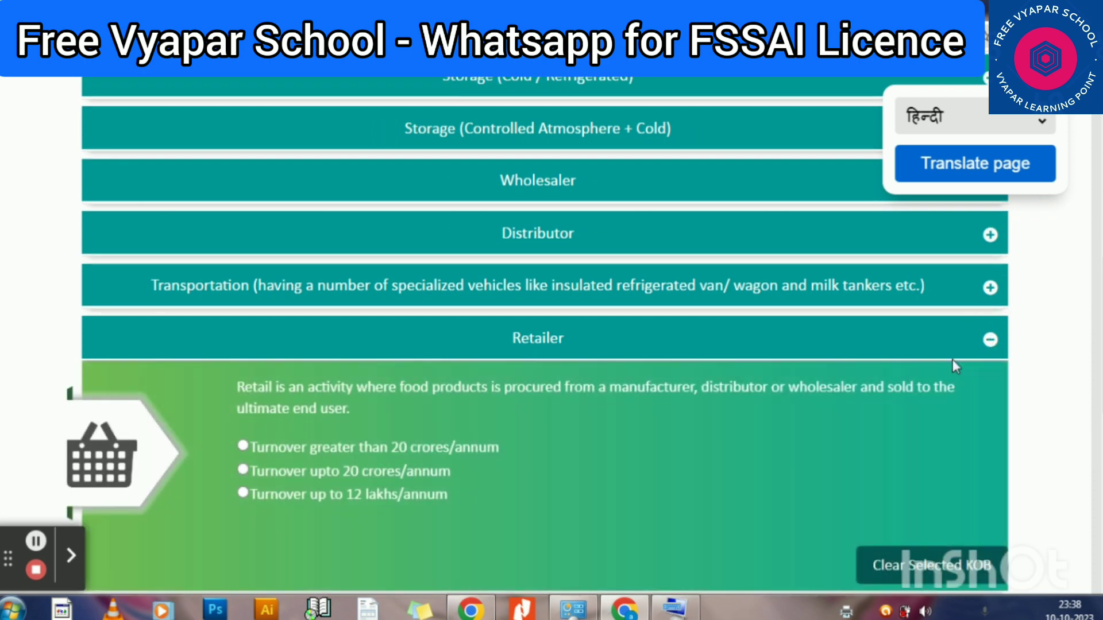
left_click(243, 493)
scroll(1091, 396, "down", 3)
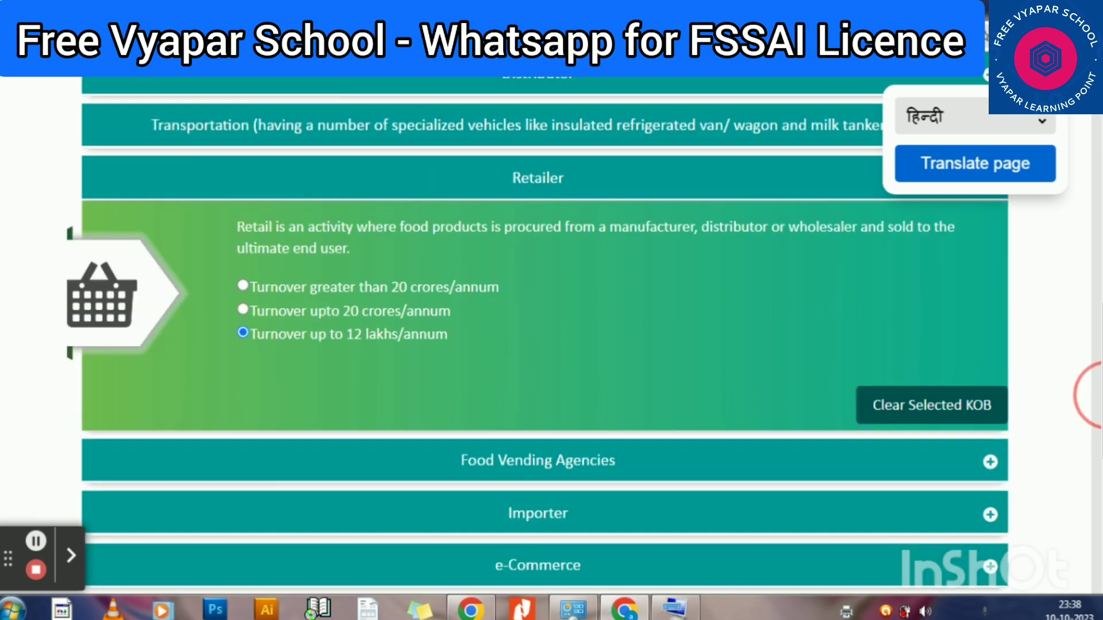
scroll(1091, 396, "down", 3)
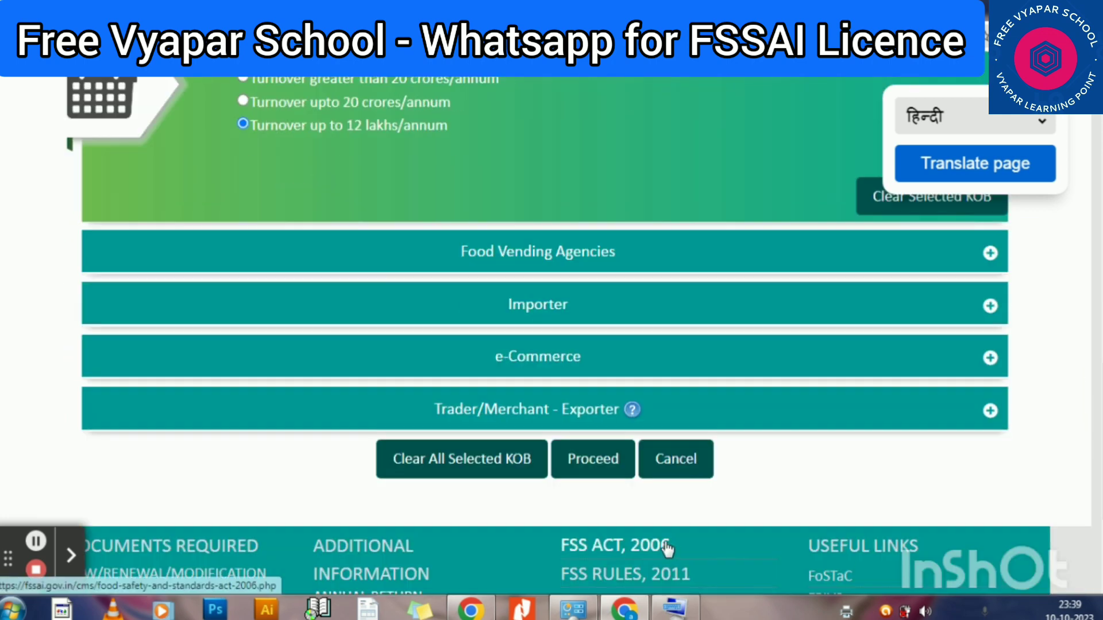
- Check eligibility for the small retailer and proceed with the Registration (Form A) application
left_click(594, 469)
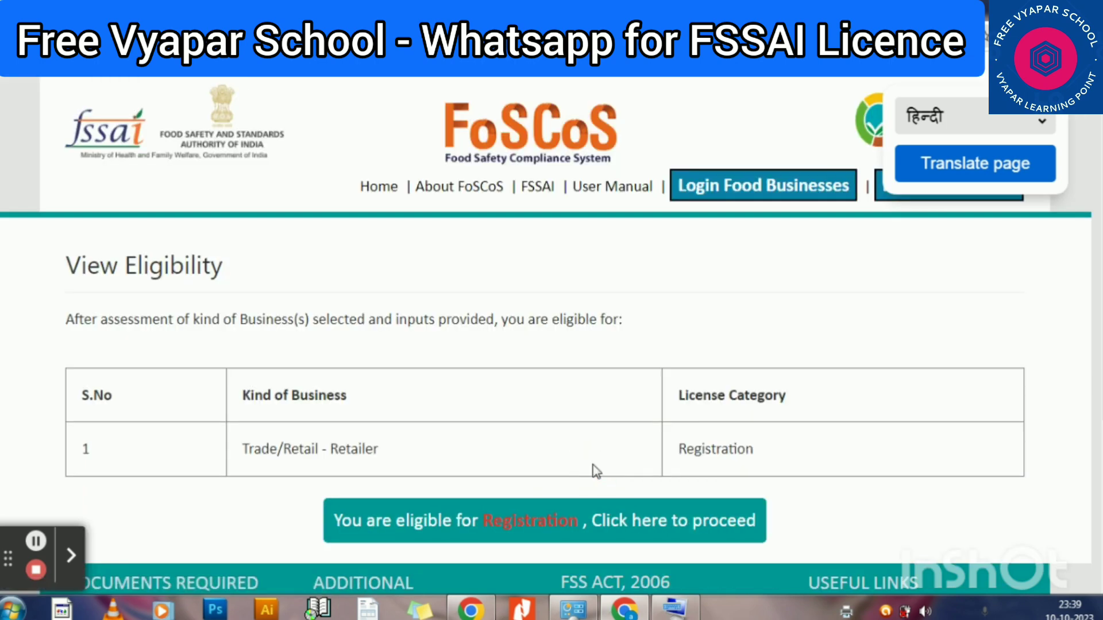
scroll(1084, 246, "down", 2)
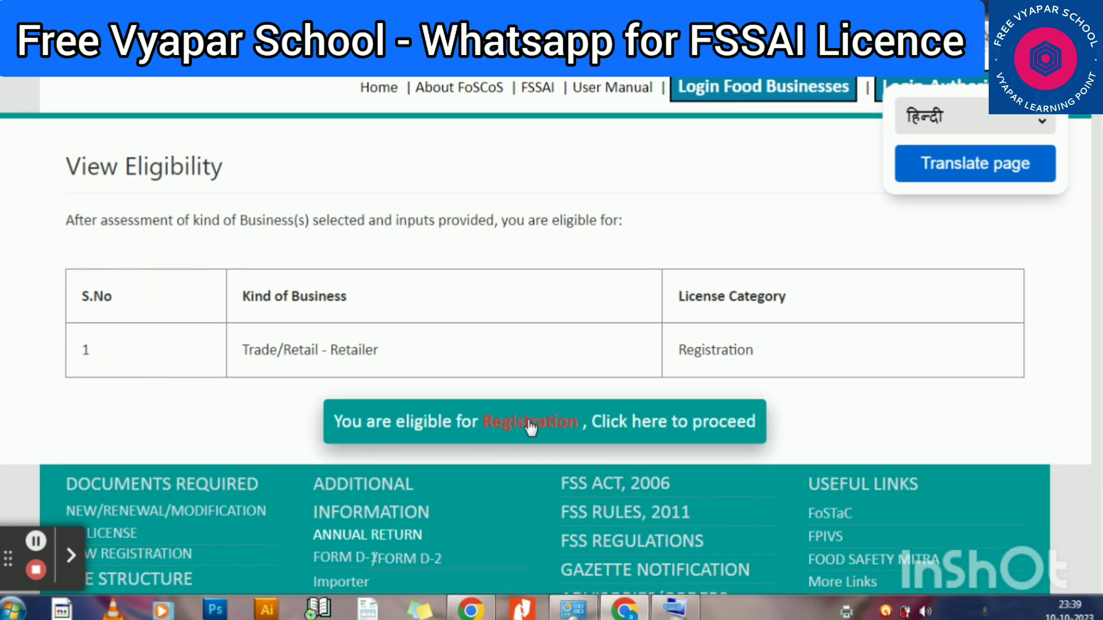
left_click(684, 426)
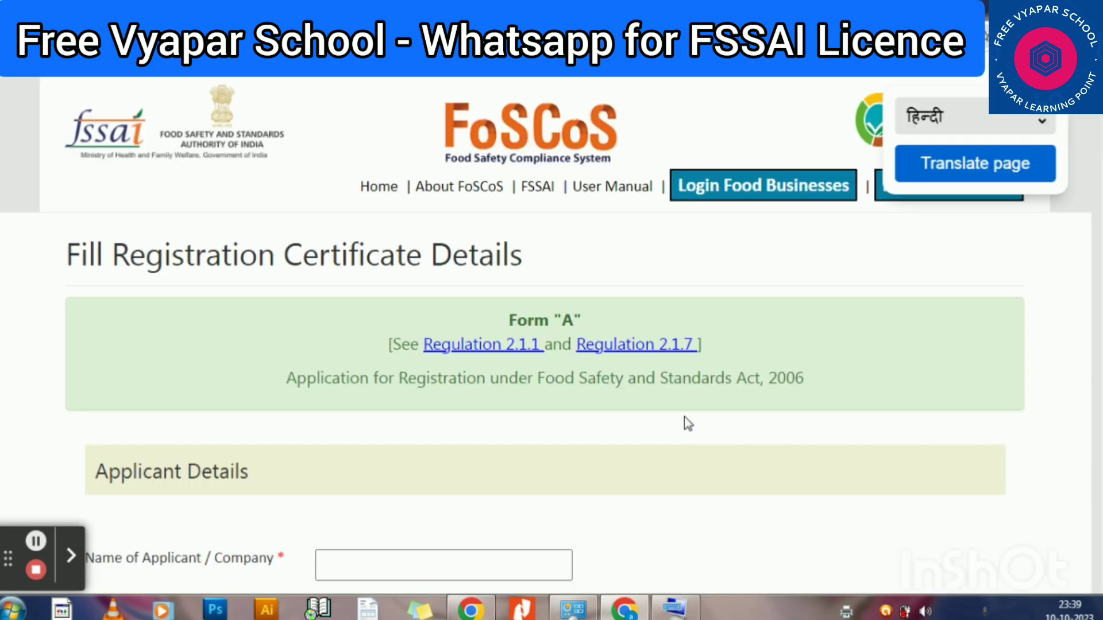
- Enter 'FOOD CENTER' as the applicant/company name and mark the designation as Proprietor
scroll(676, 209, "down", 5)
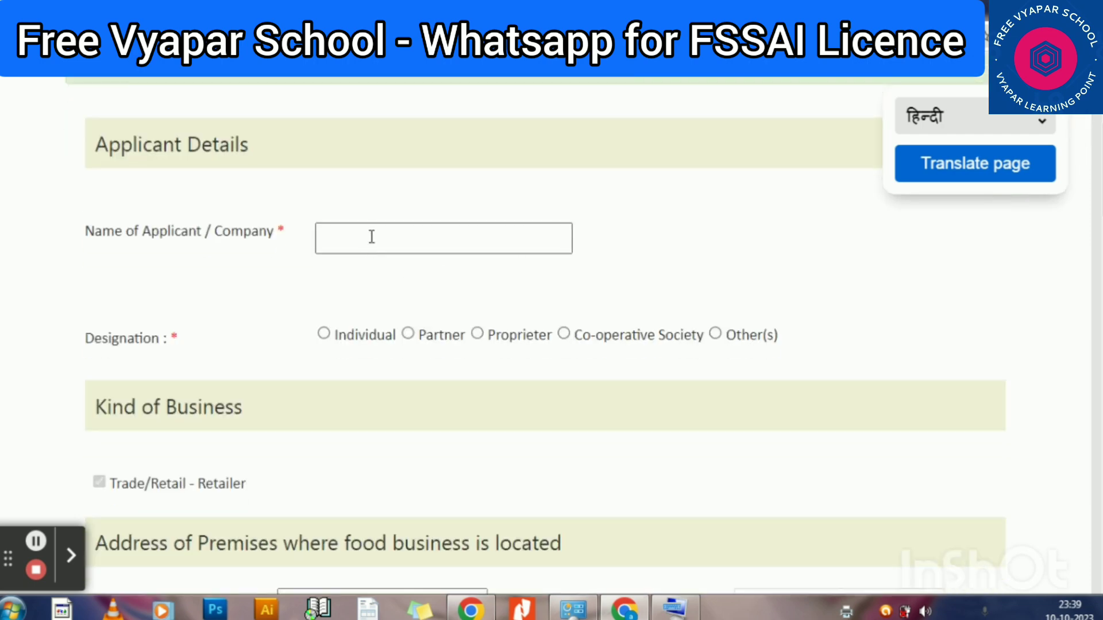
left_click(370, 236)
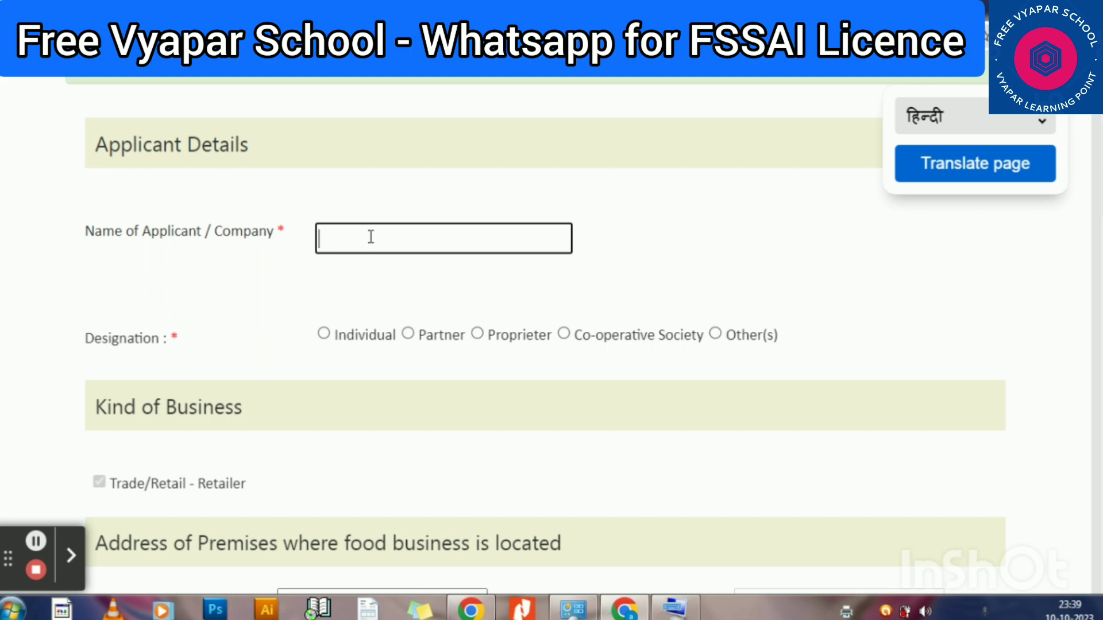
type("FOOD CENTER")
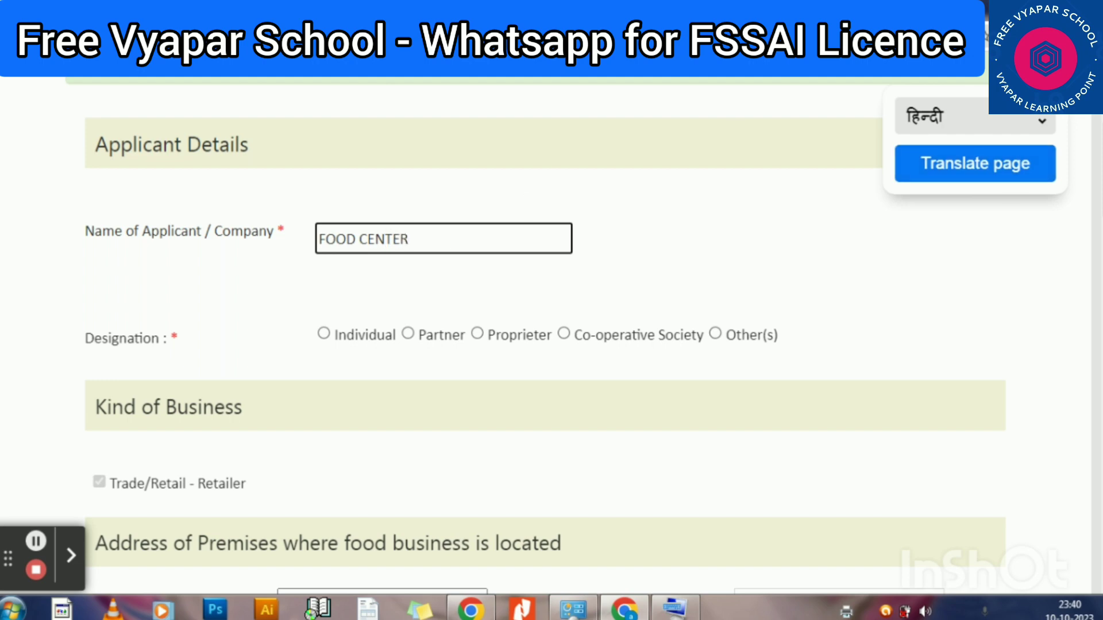
scroll(546, 322, "down", 3)
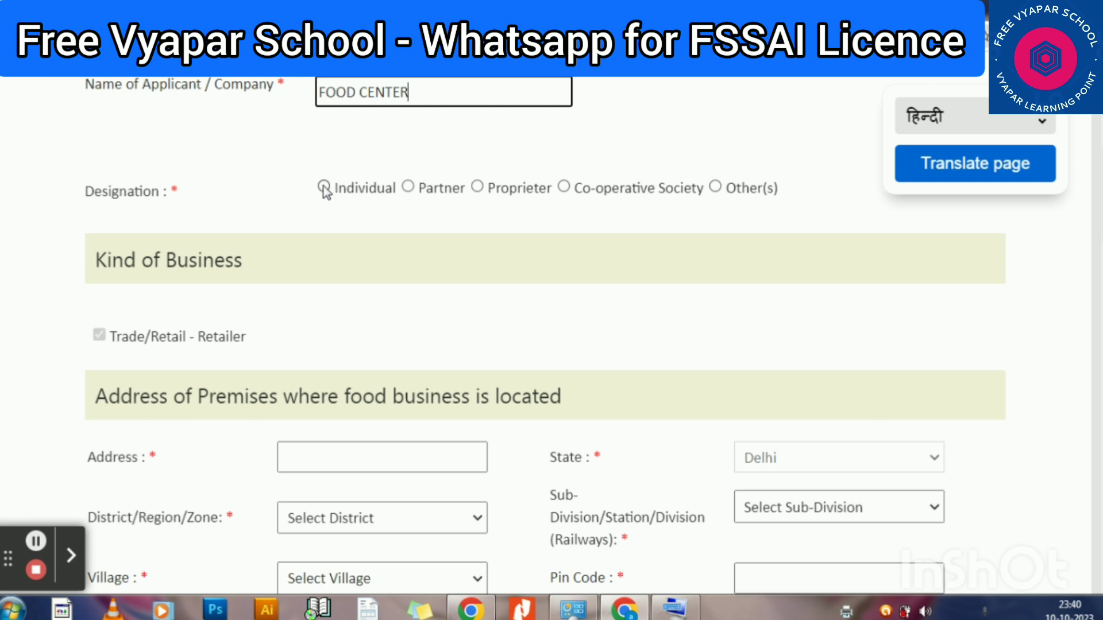
left_click(480, 189)
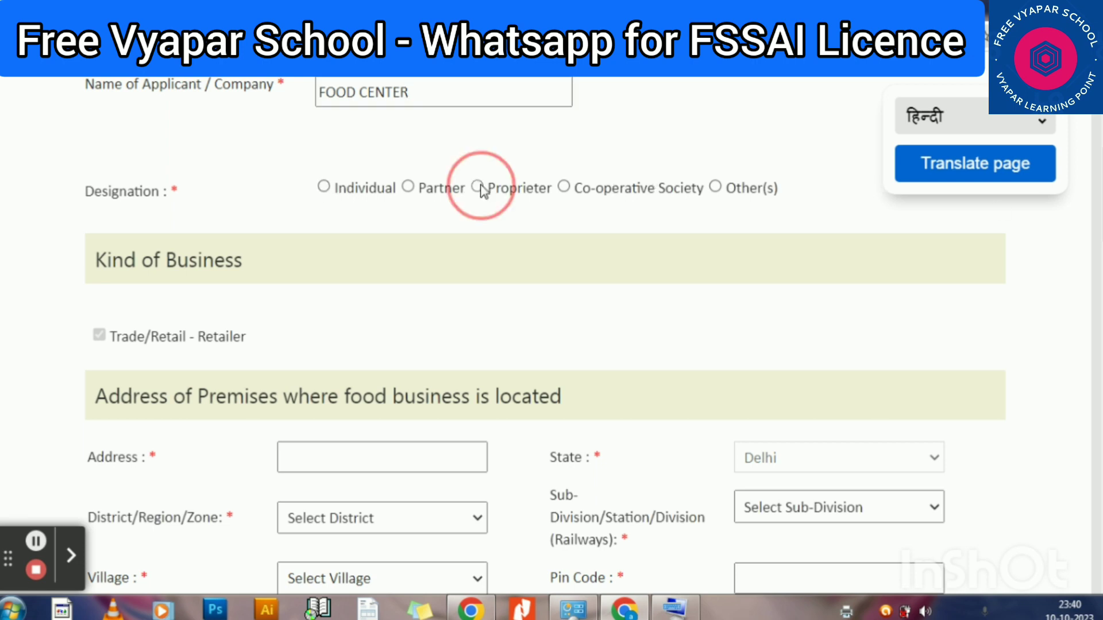
left_click_drag(1102, 178, 1102, 234)
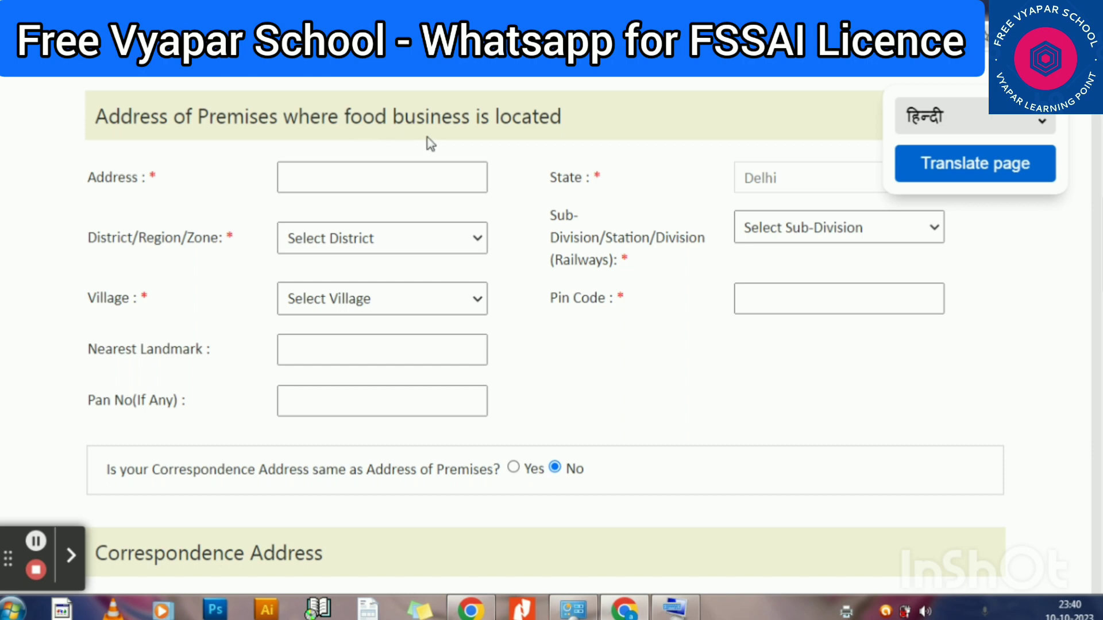
- Type the premises street address and choose its district, sub-division and village
left_click(373, 177)
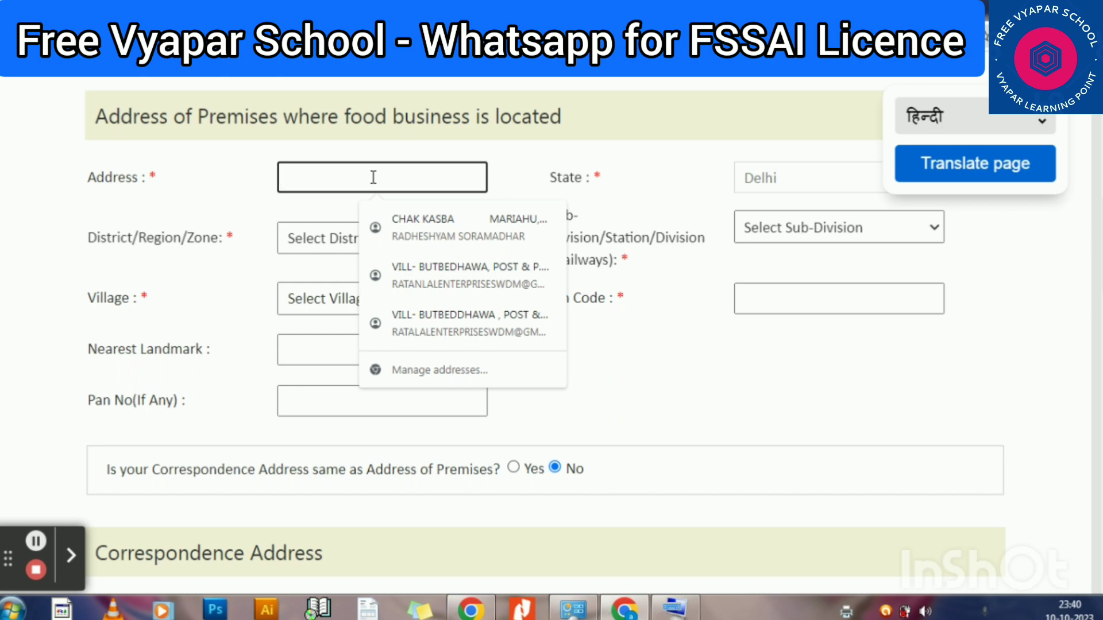
type("MAYUR VI")
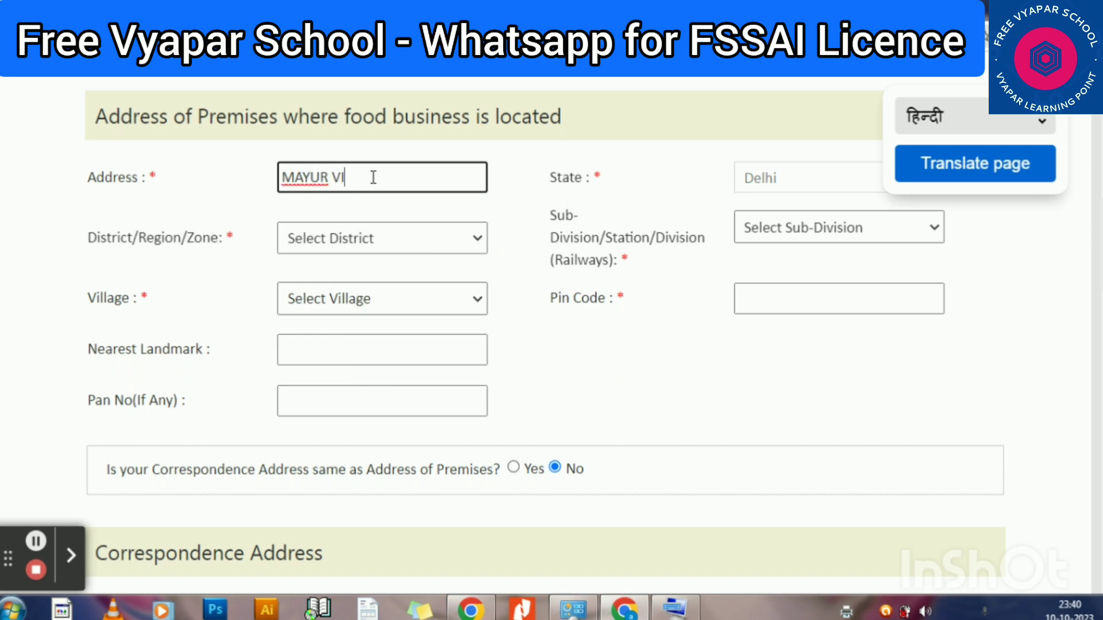
type("HD=")
key("BackSpace")
key("BackSpace")
key("BackSpace")
type("HAR")
key("Tab")
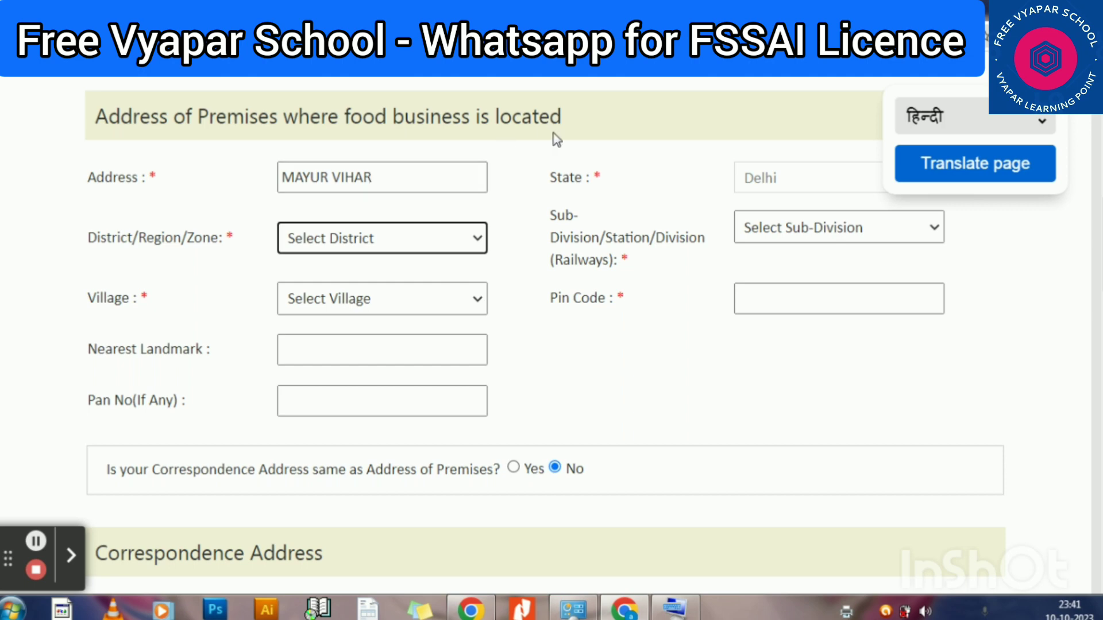
left_click(458, 235)
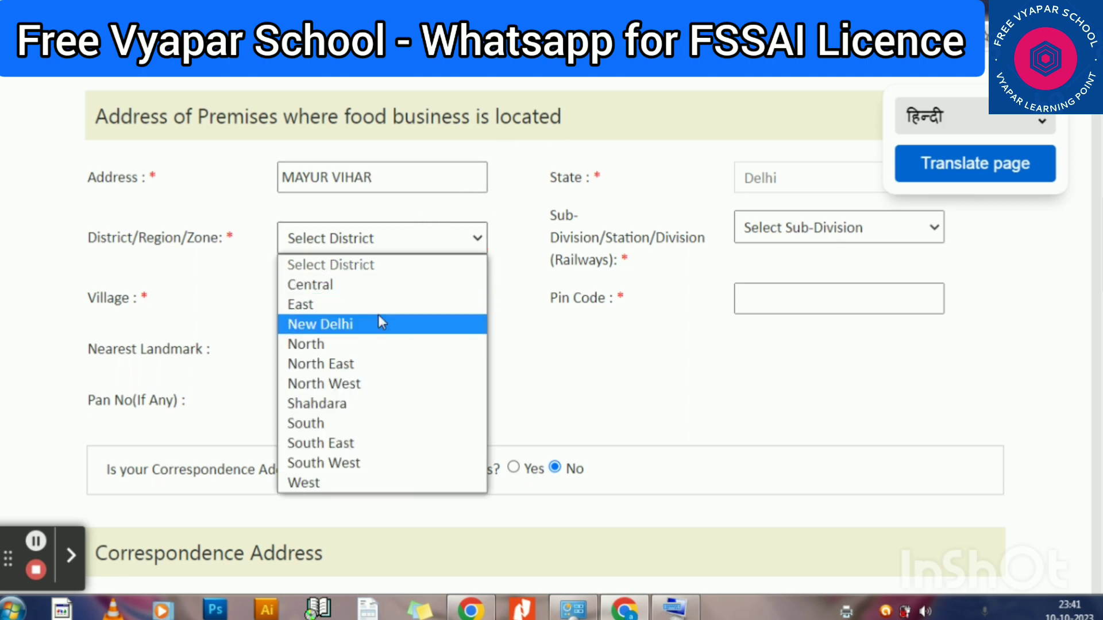
left_click(365, 306)
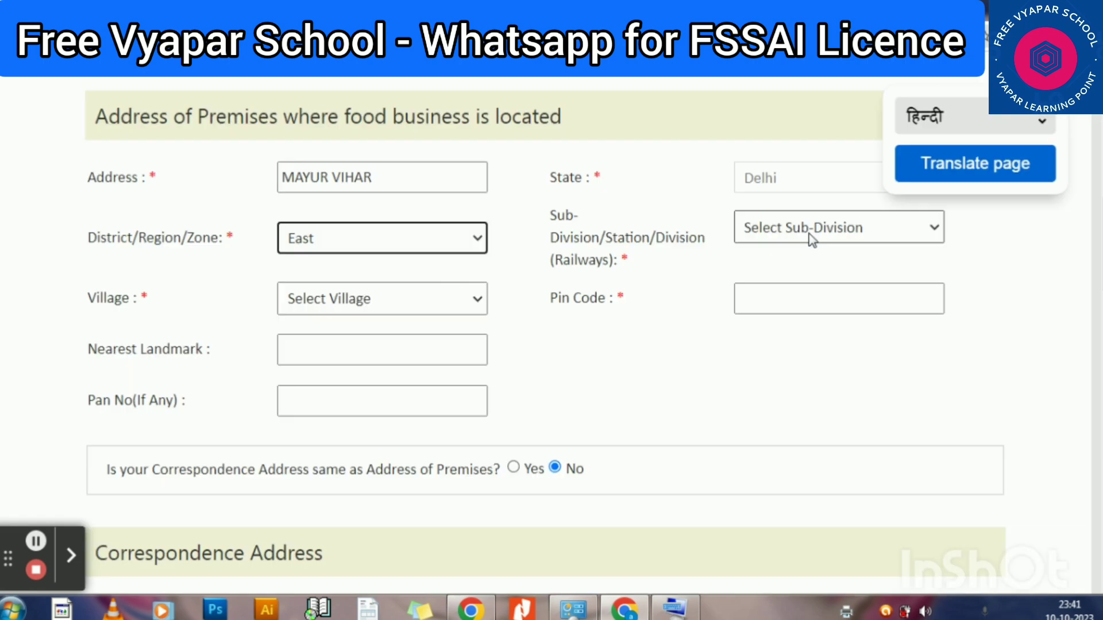
left_click(808, 232)
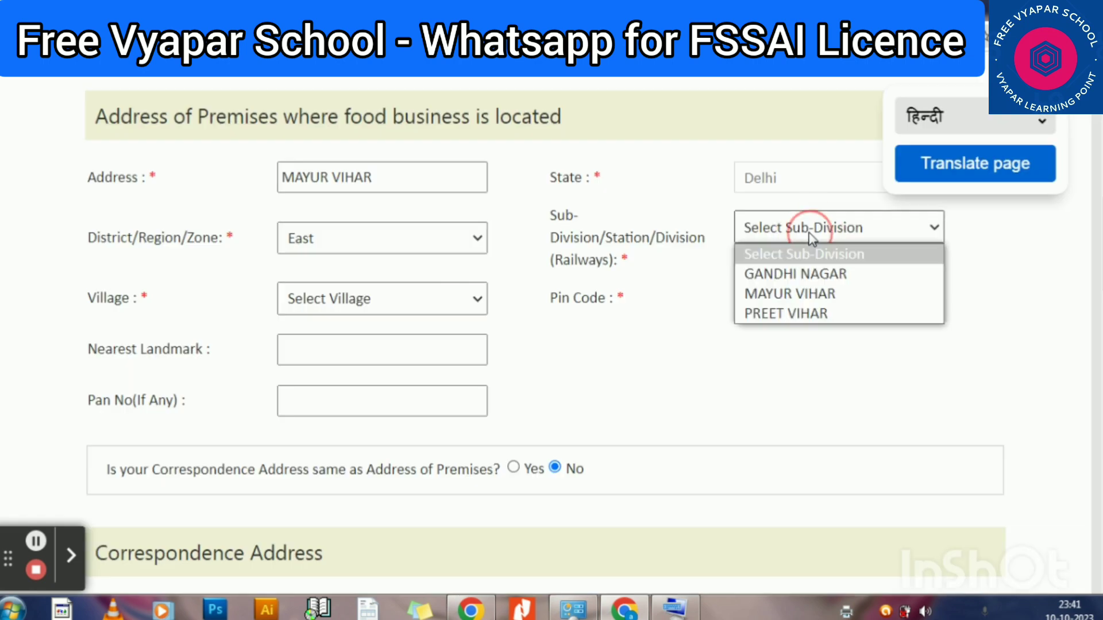
left_click(801, 295)
left_click(396, 302)
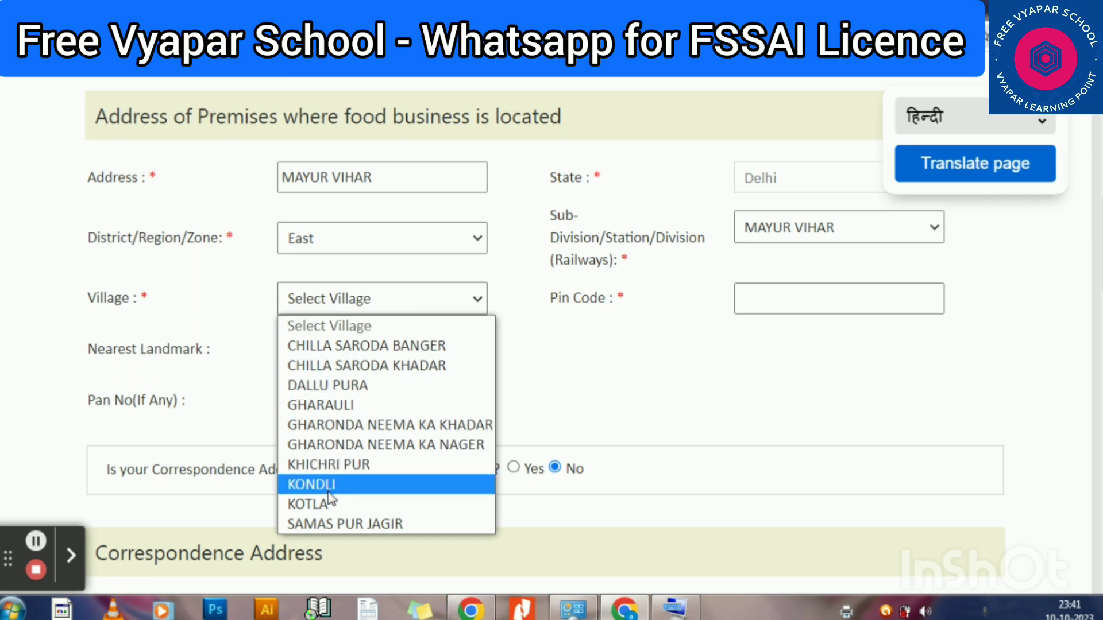
left_click(339, 381)
- Enter the premises pin code
left_click(816, 297)
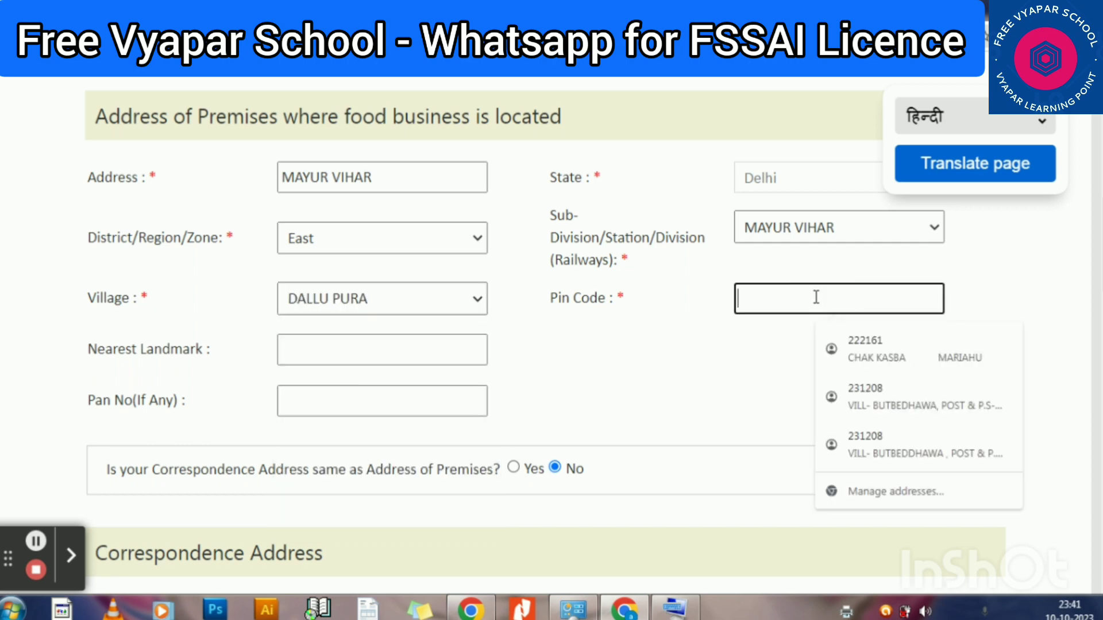
type("111")
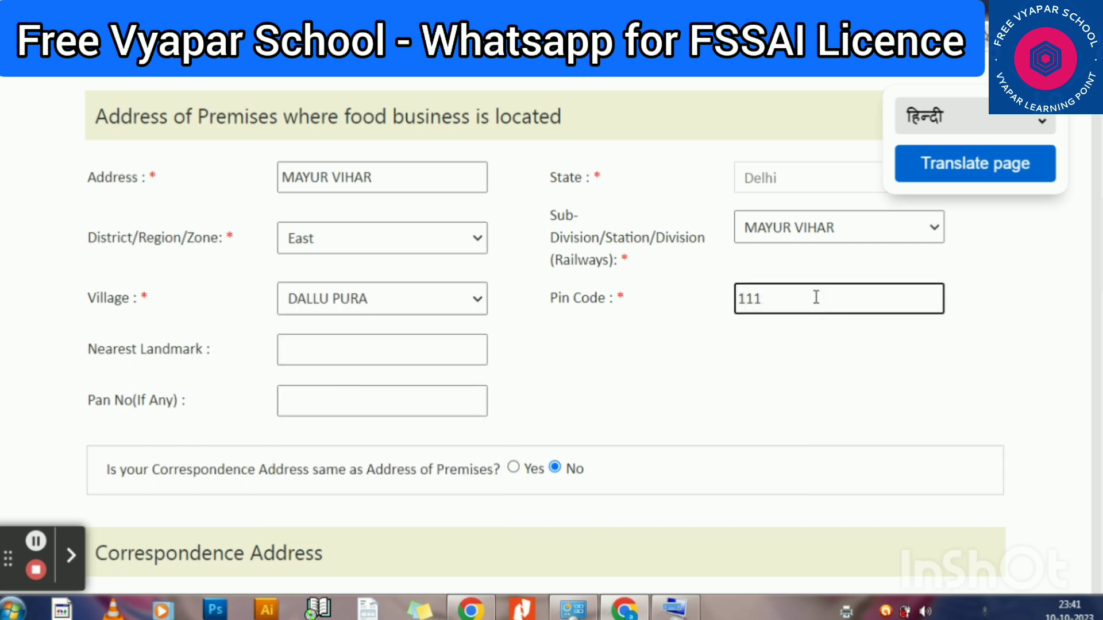
key("BackSpace")
type("0065")
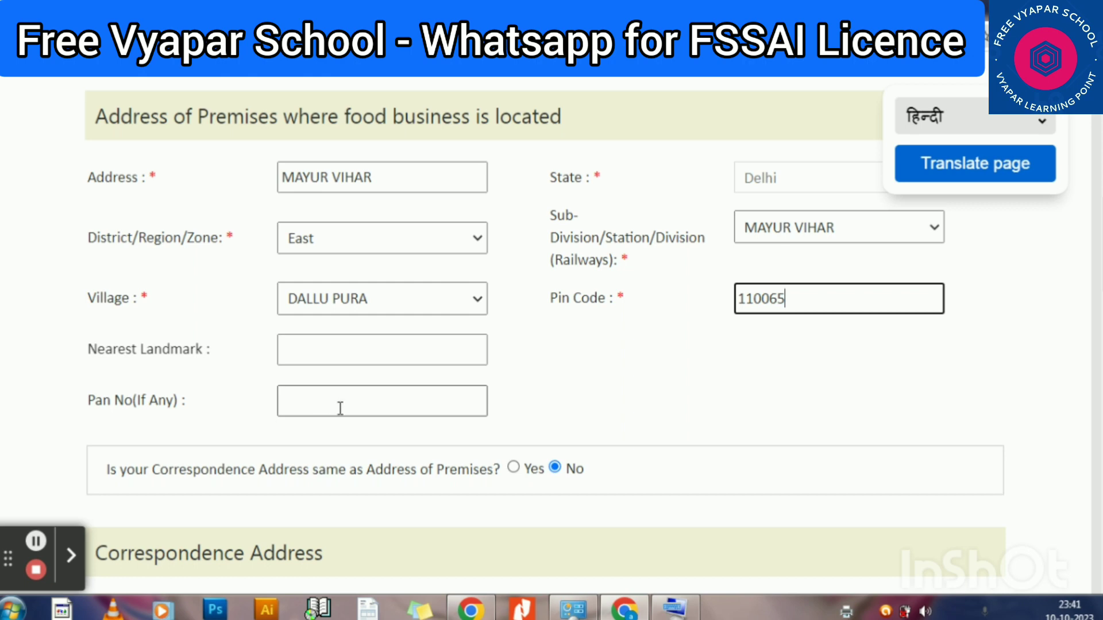
scroll(1094, 265, "down", 4)
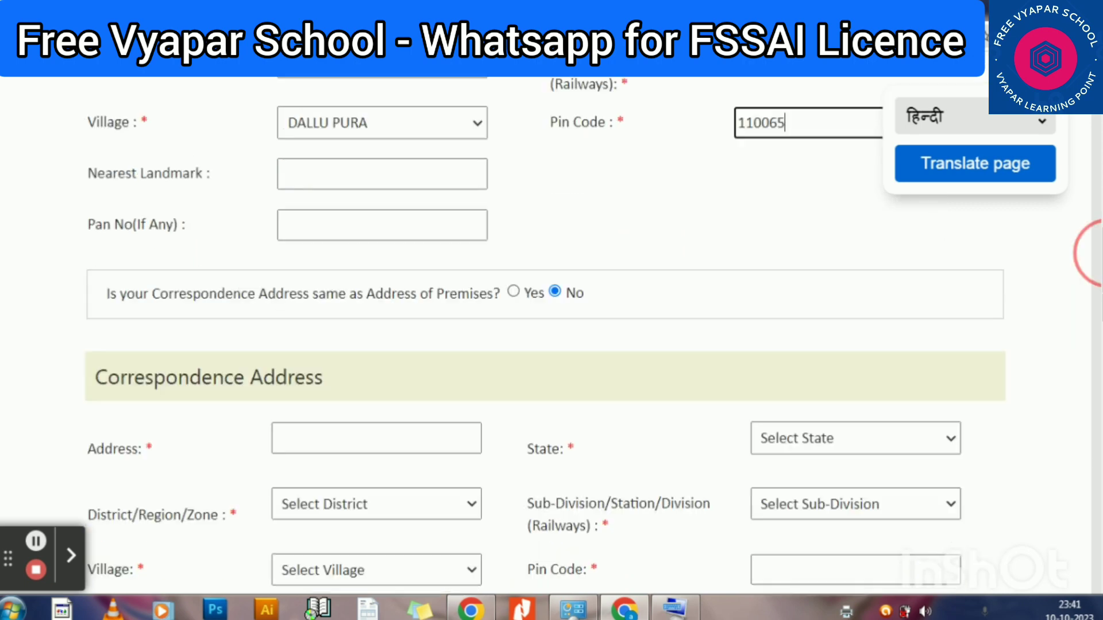
left_click_drag(1101, 253, 1102, 295)
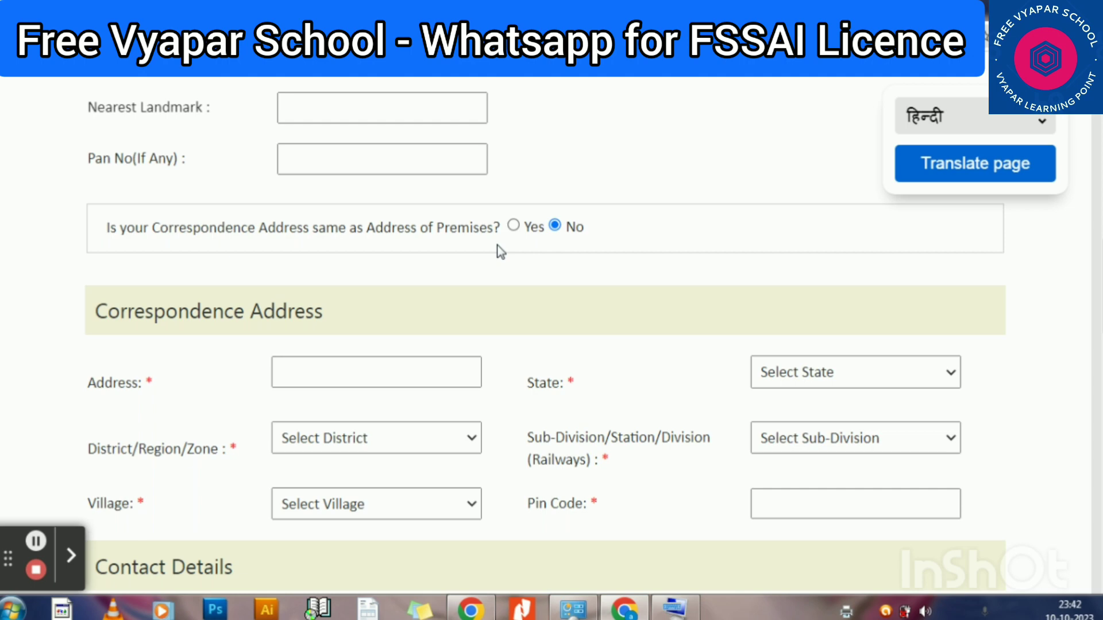
- Make the correspondence address the same as the premises address
left_click(514, 226)
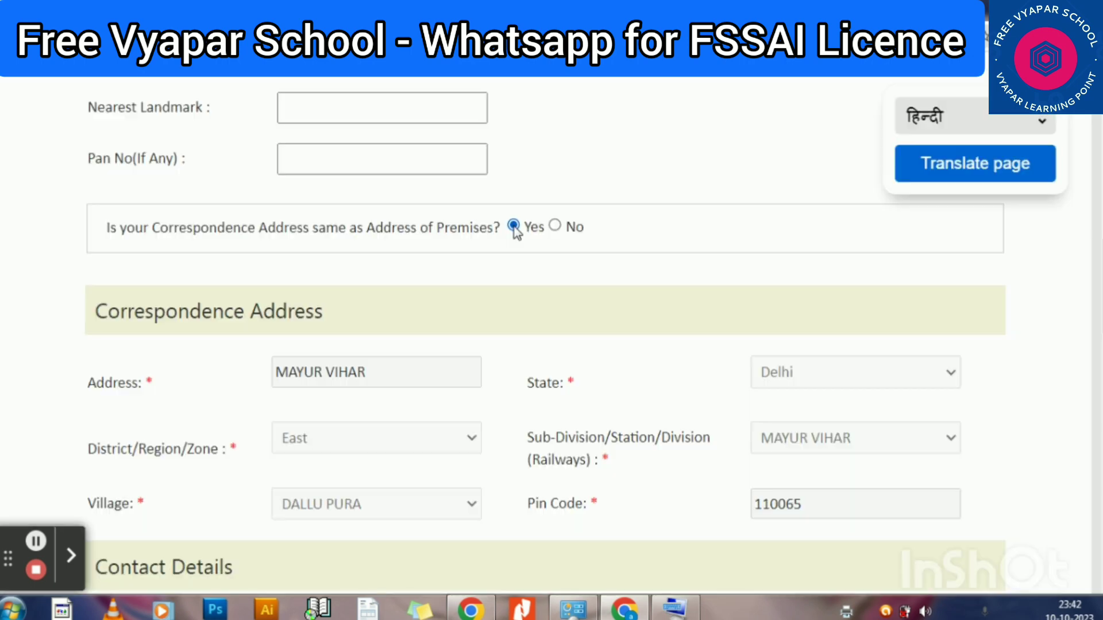
left_click_drag(1102, 276, 1102, 336)
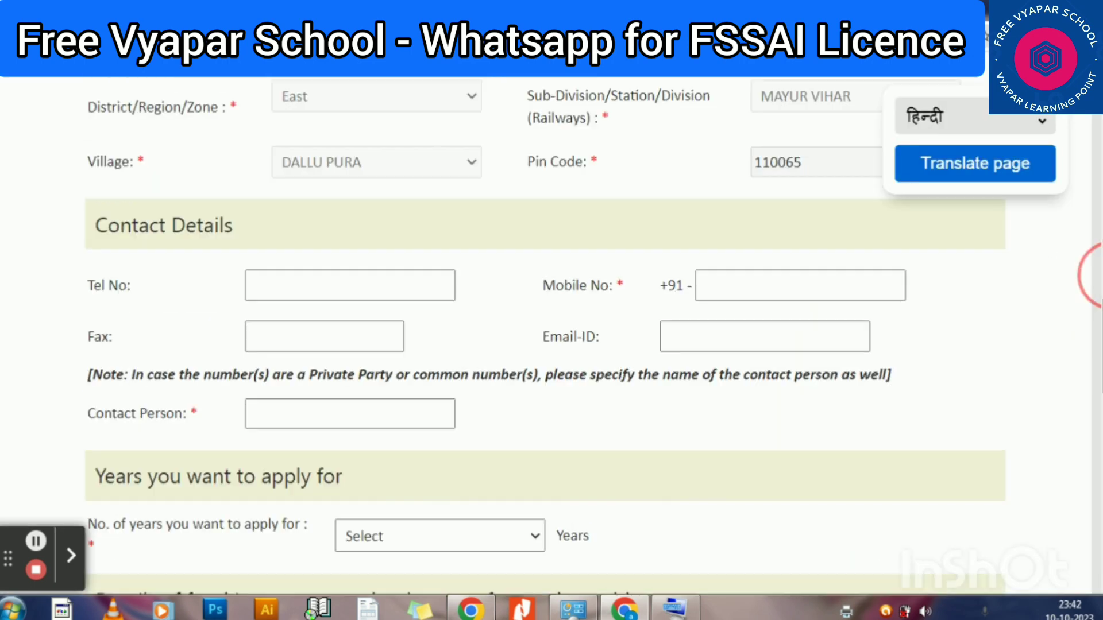
left_click_drag(1102, 275, 1102, 345)
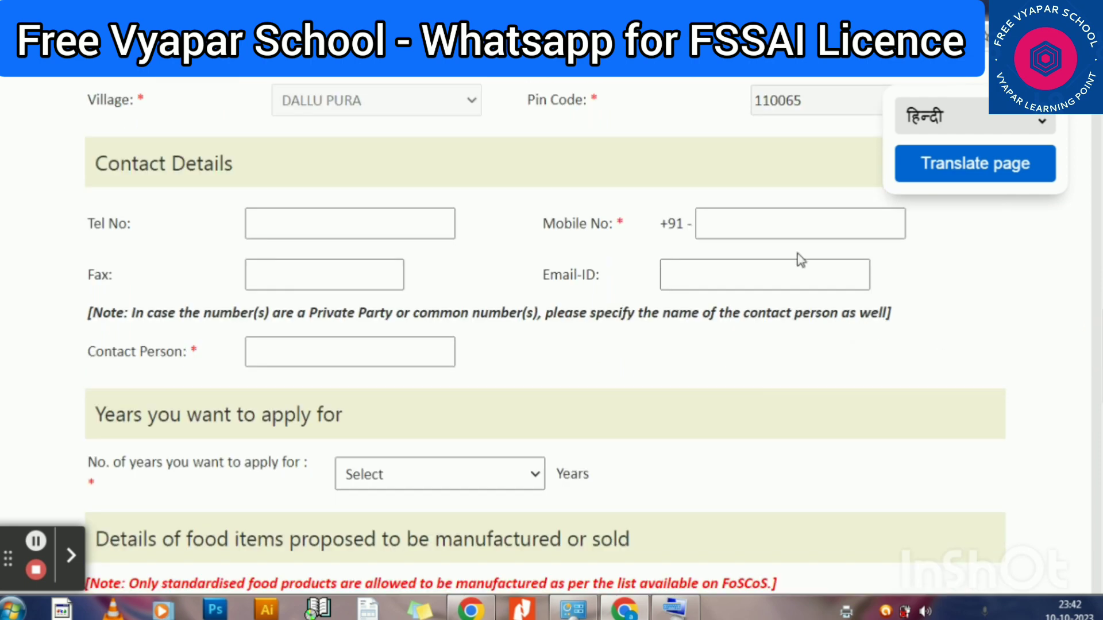
- Enter the contact's mobile number and the contact person's name
left_click(755, 226)
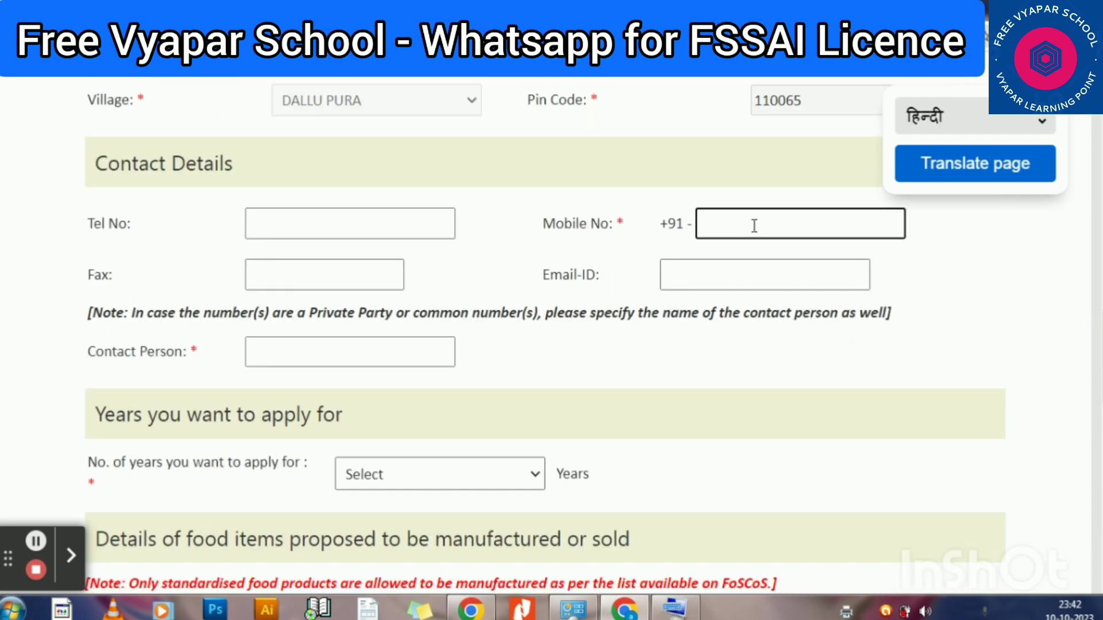
left_click(363, 350)
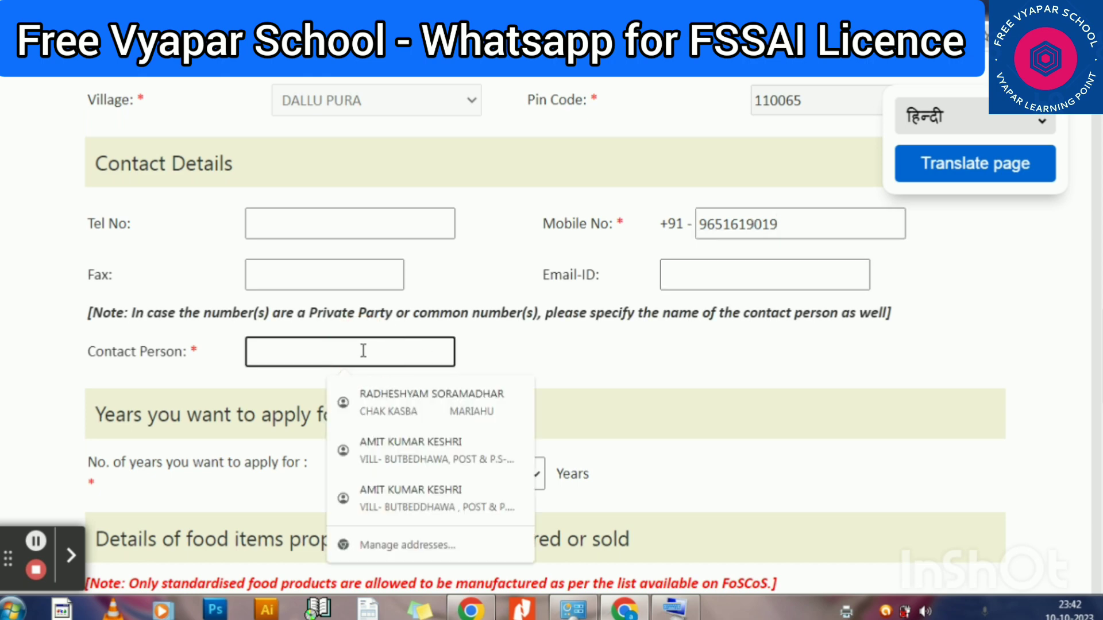
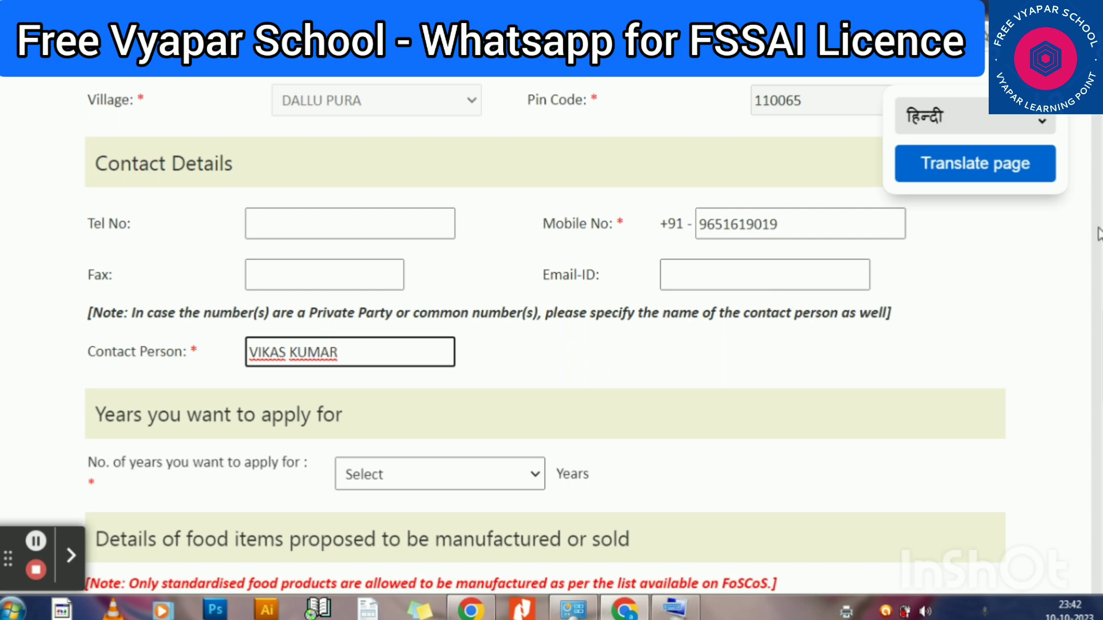
left_click(1095, 292)
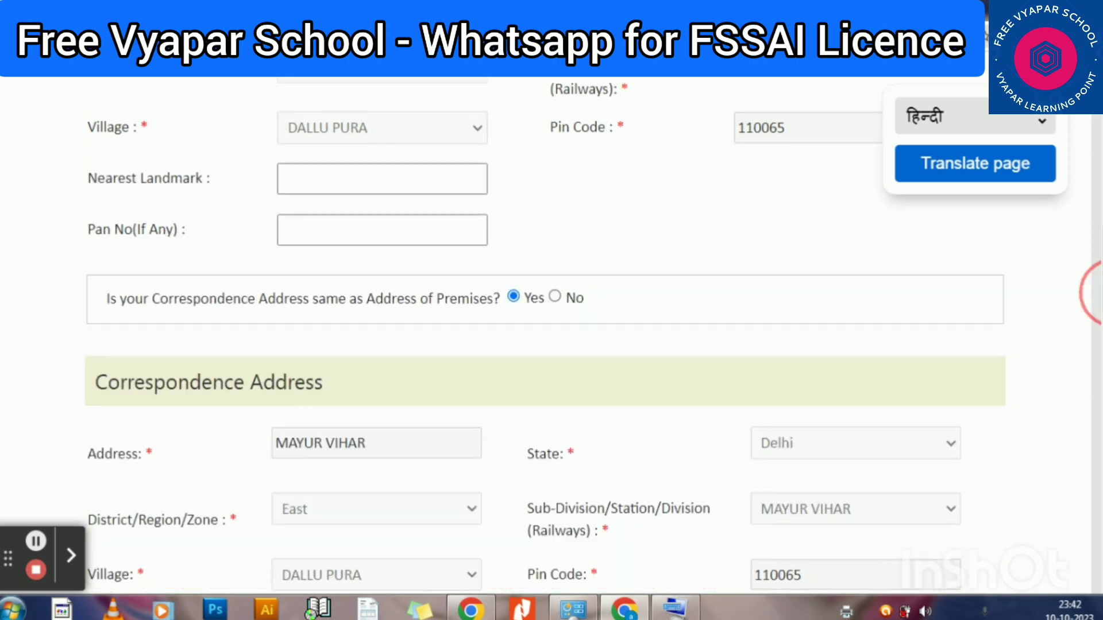
left_click(1095, 268)
left_click_drag(1098, 334, 1097, 381)
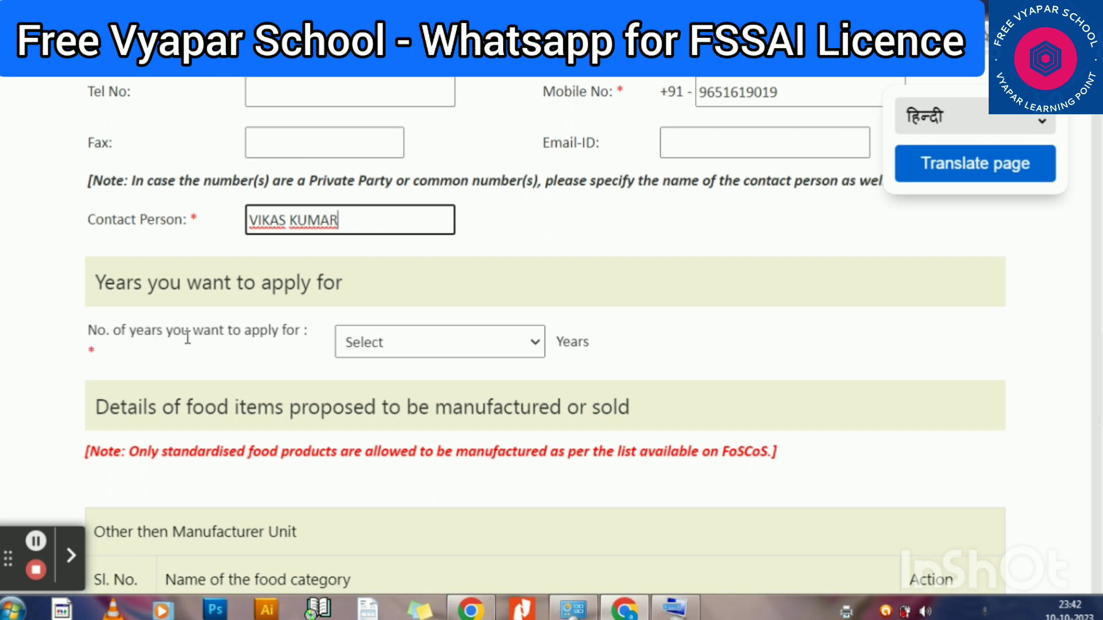
- Apply for a licence period of 2 years
left_click(407, 344)
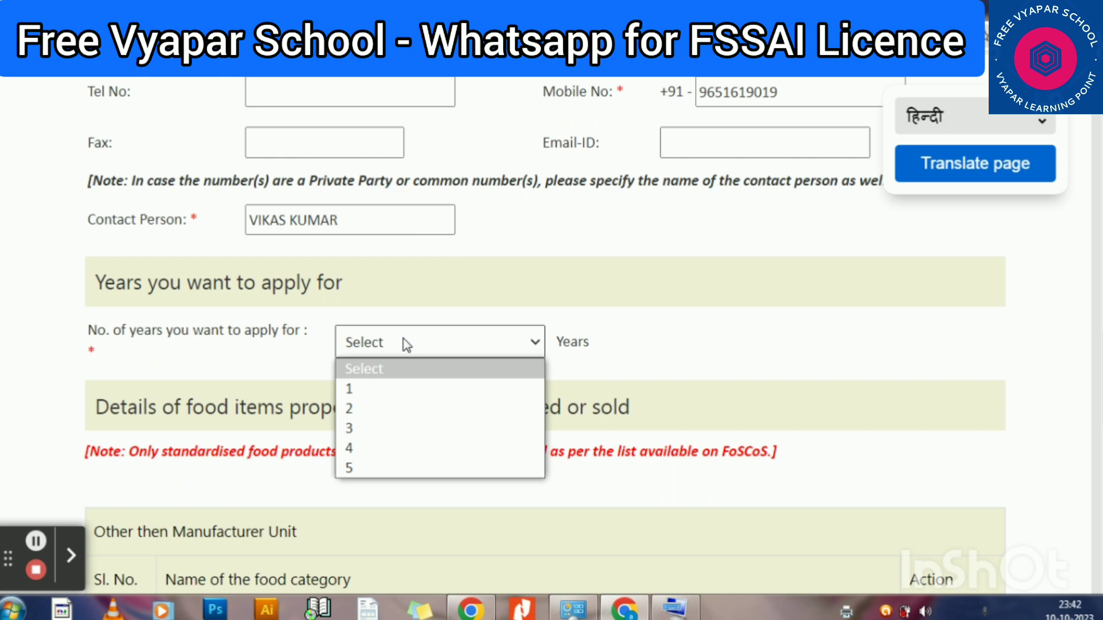
left_click(368, 403)
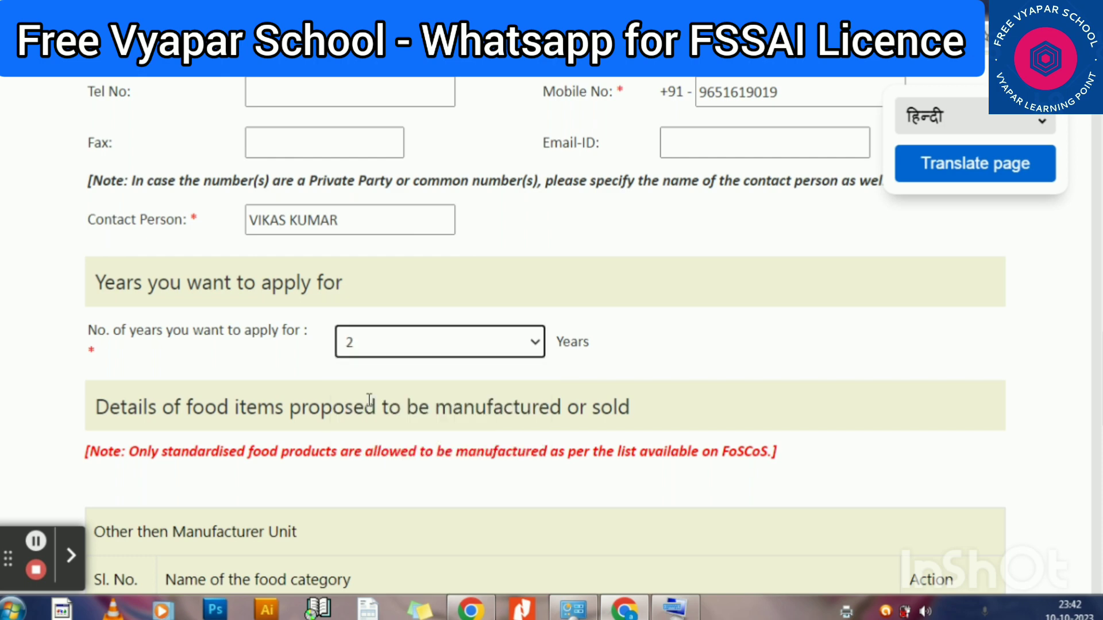
left_click(721, 321)
scroll(1100, 386, "down", 5)
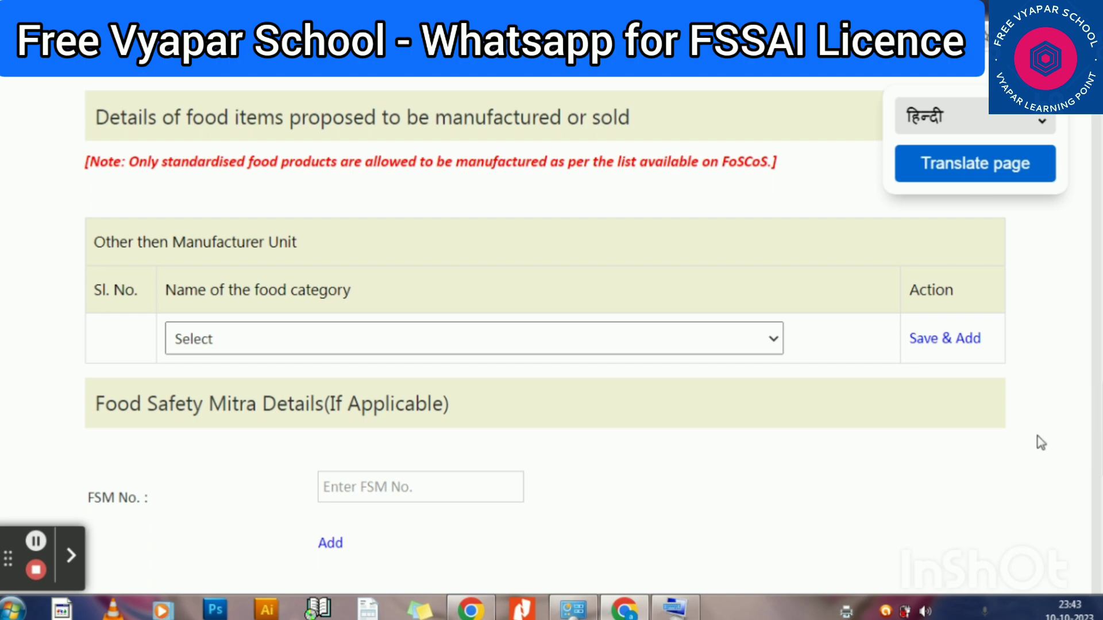
- Add food categories 05 Confectionery and 15 Ready-to-eat savouries
left_click(634, 344)
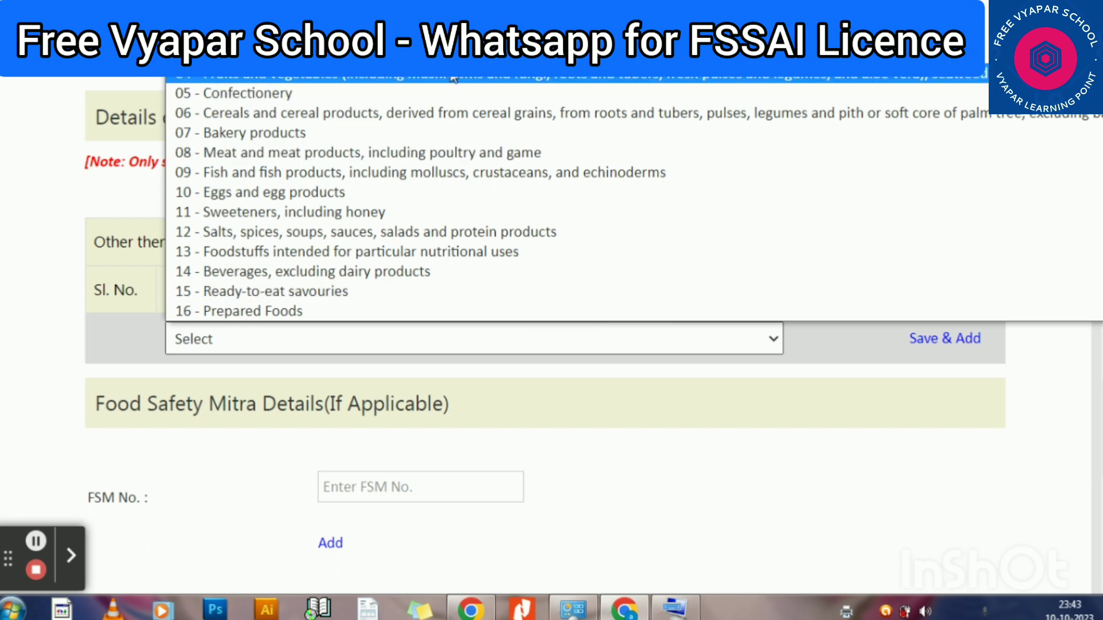
left_click(443, 94)
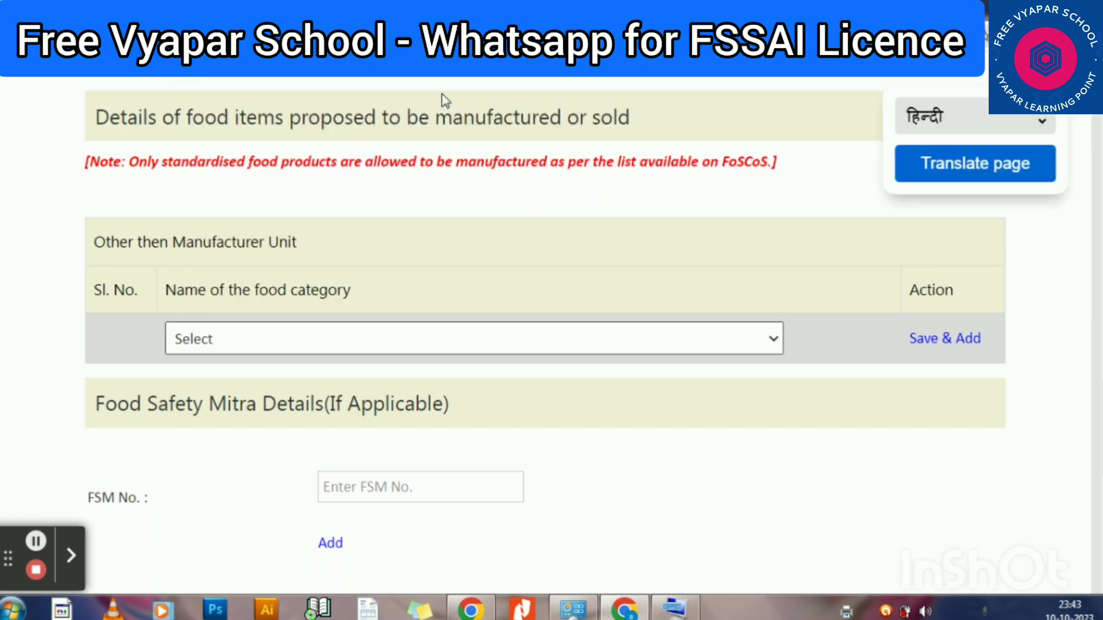
left_click(935, 339)
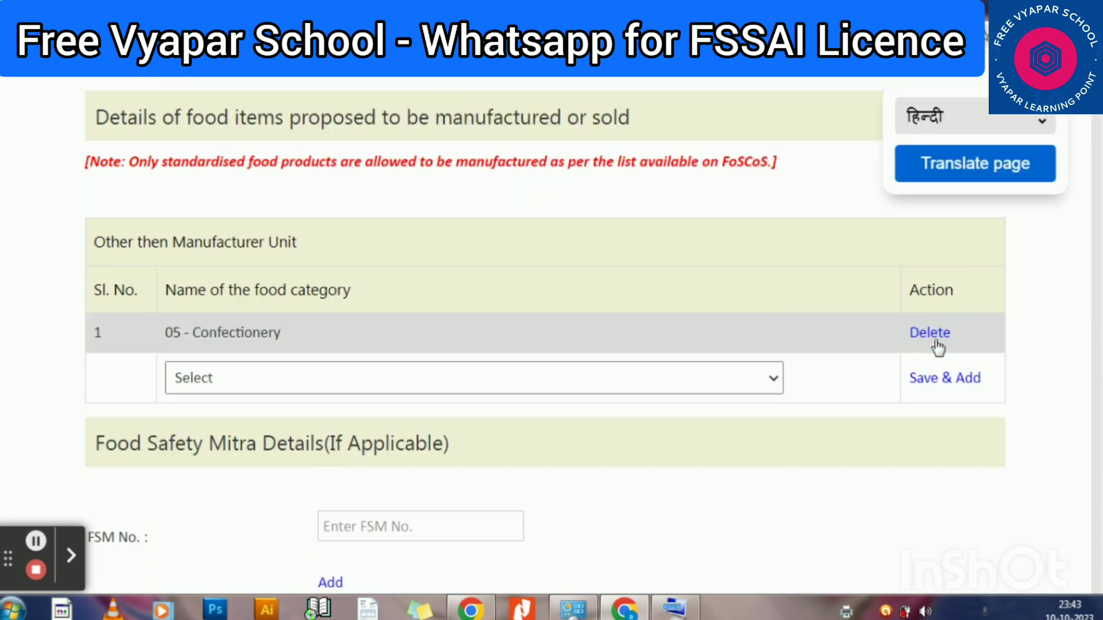
left_click(591, 385)
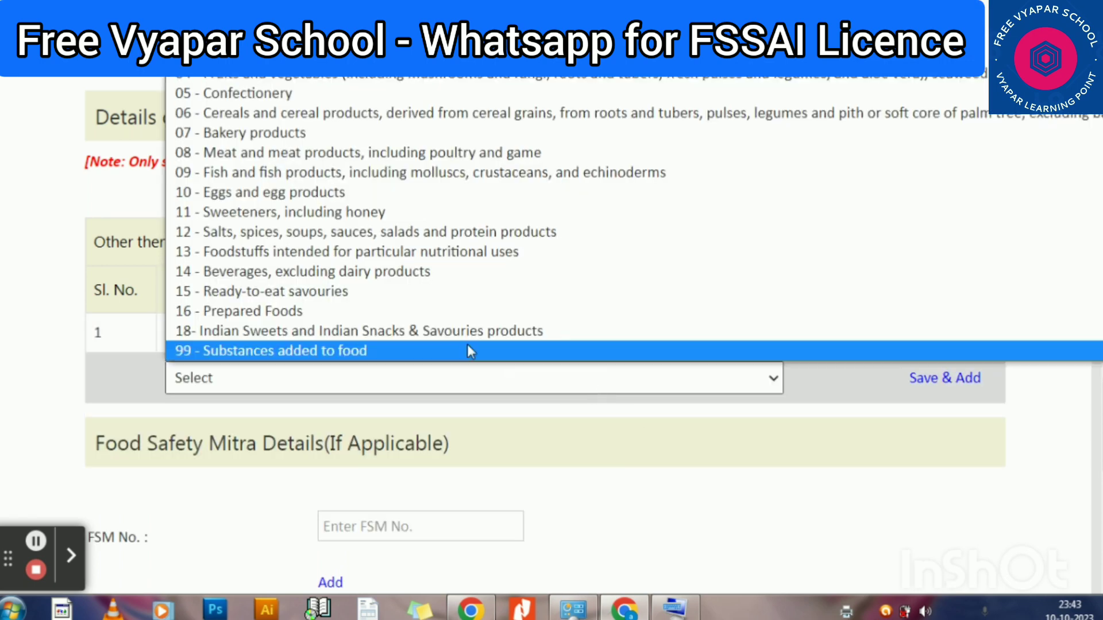
left_click(401, 292)
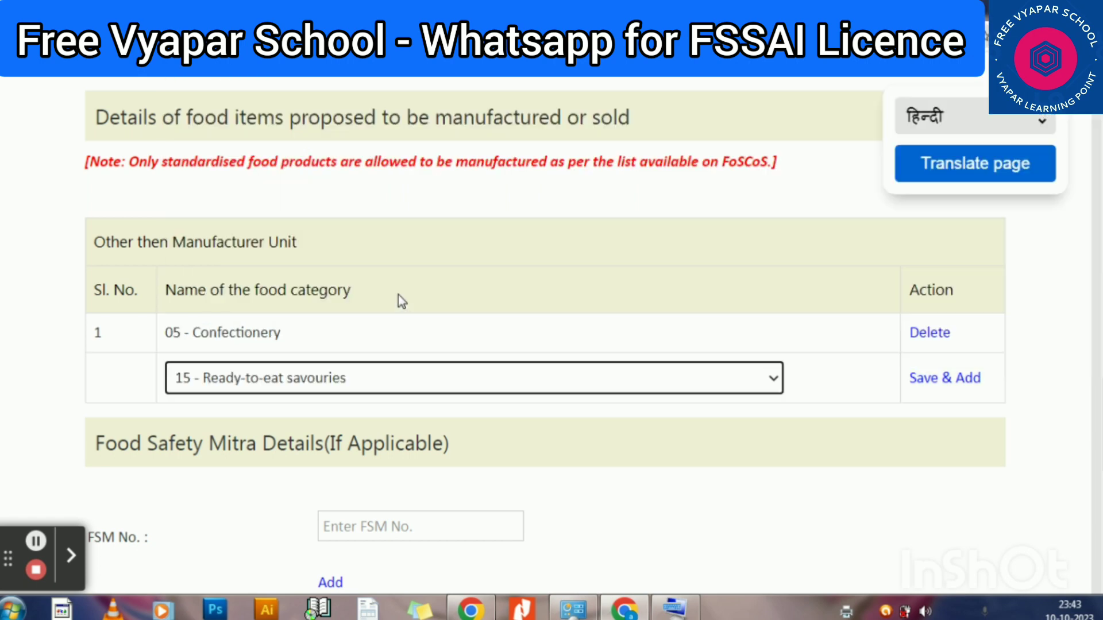
left_click(932, 382)
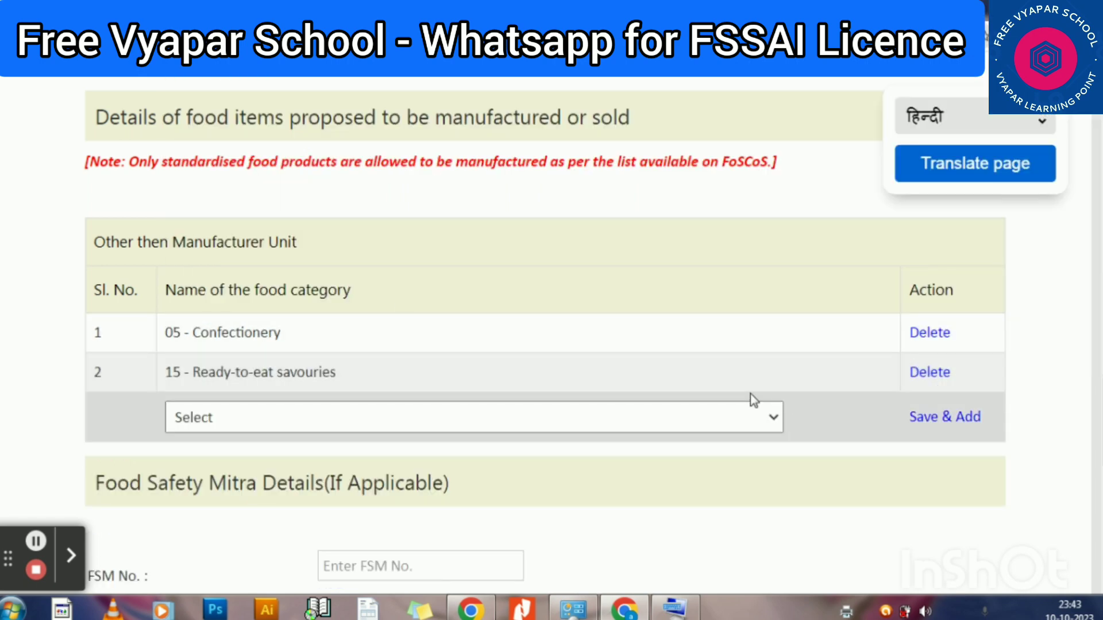
- Add food categories 16 Prepared Foods and 07 Bakery products
left_click(732, 419)
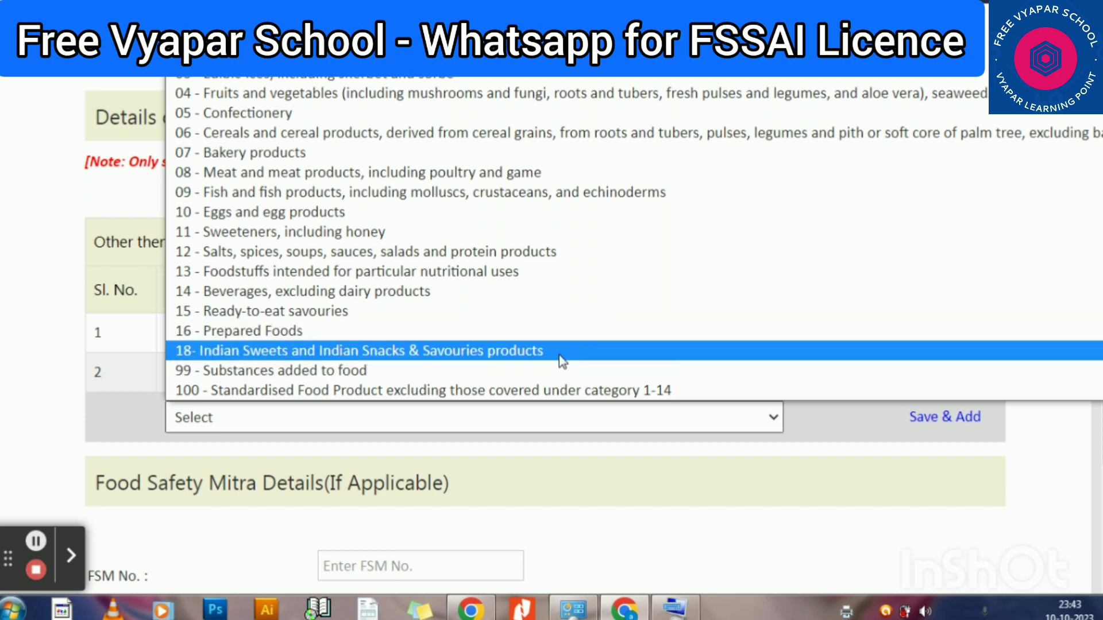
left_click(553, 332)
left_click(922, 419)
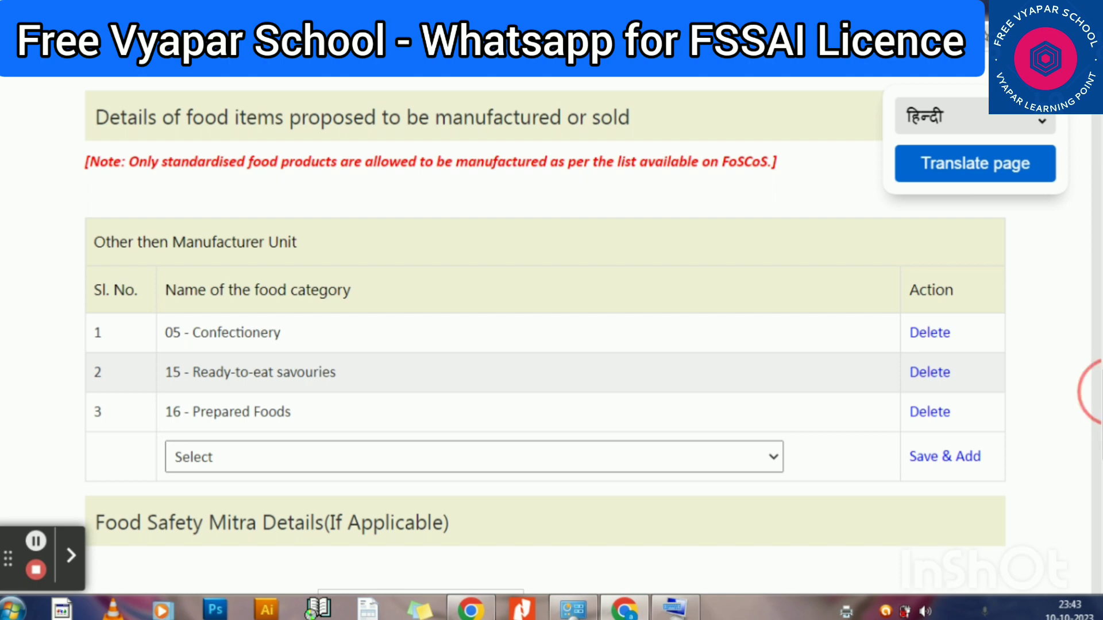
scroll(884, 377, "down", 4)
left_click(686, 210)
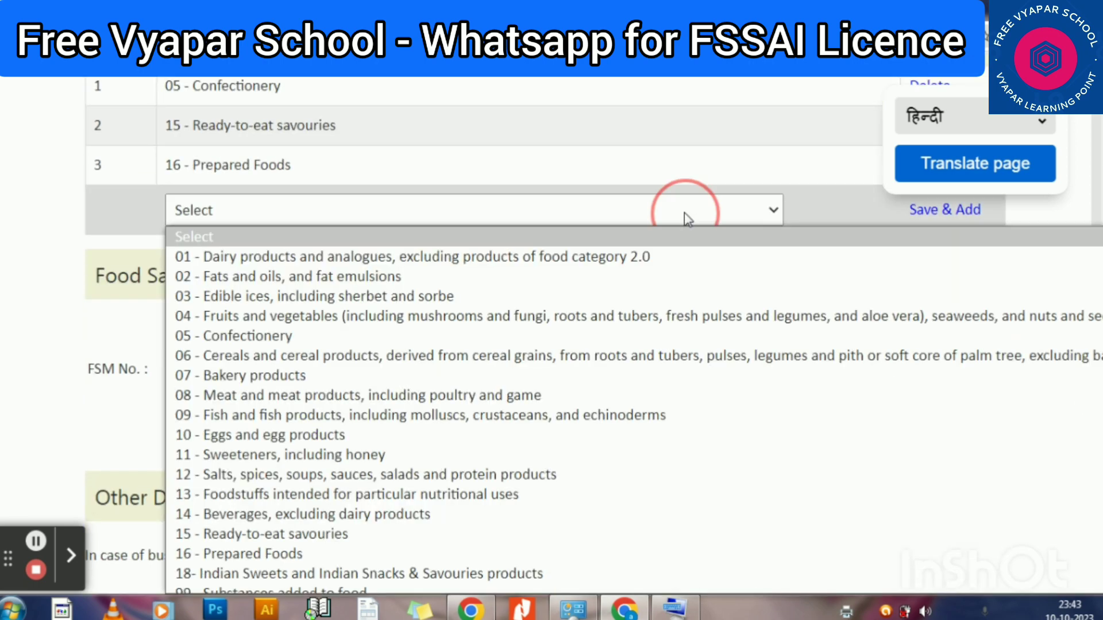
left_click(621, 379)
left_click(945, 210)
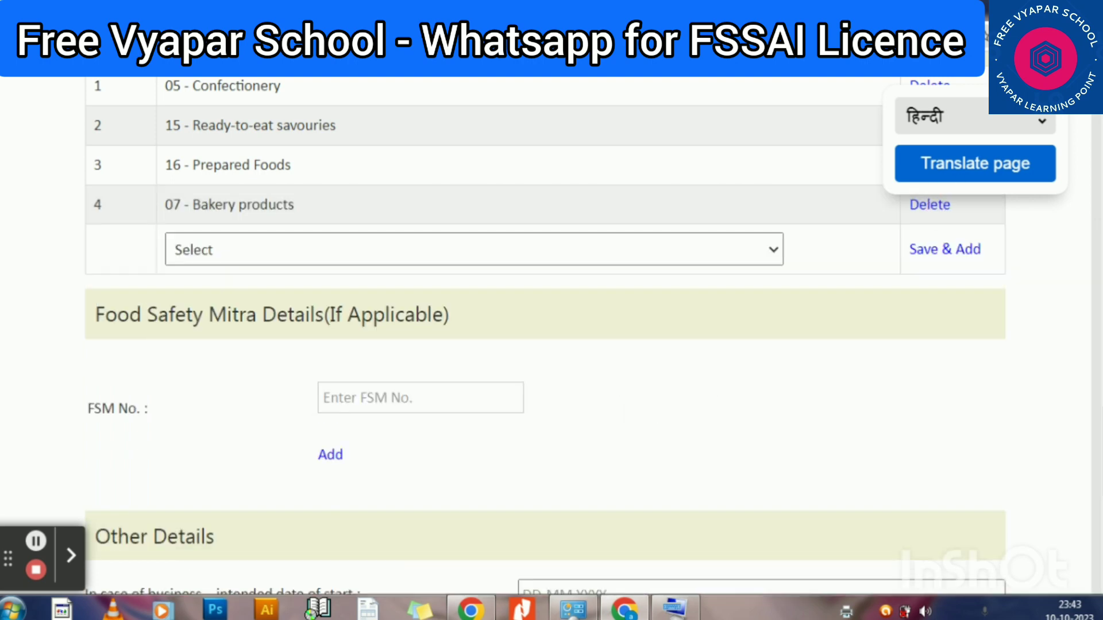
left_click_drag(1101, 425, 1101, 471)
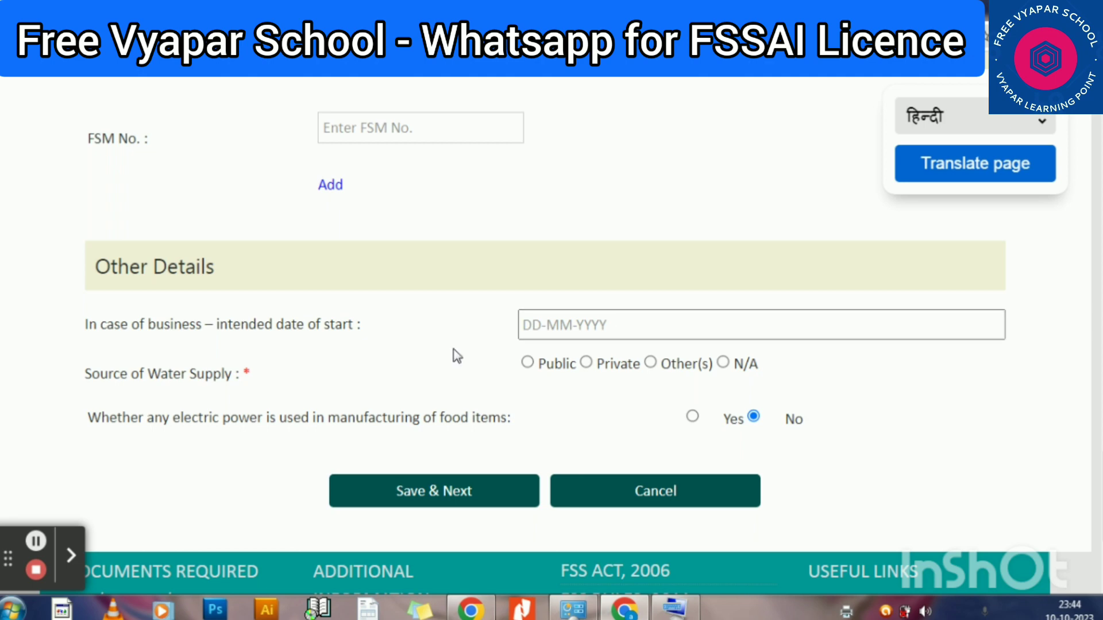
- Set the intended start date to 15 October 2023 and water supply source to N/A
left_click(590, 321)
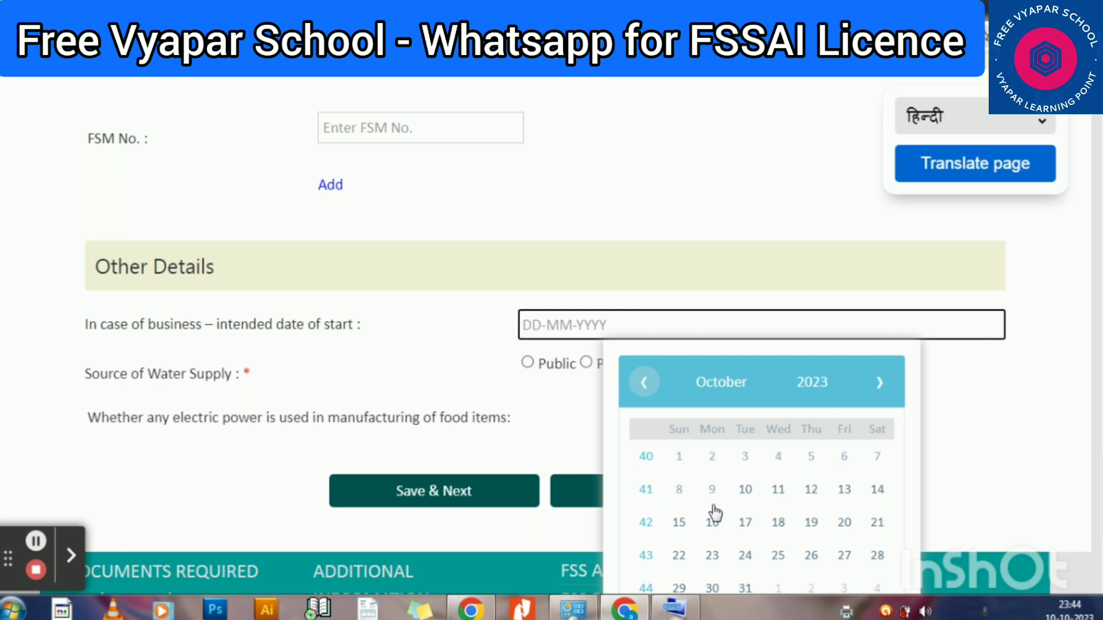
left_click(679, 522)
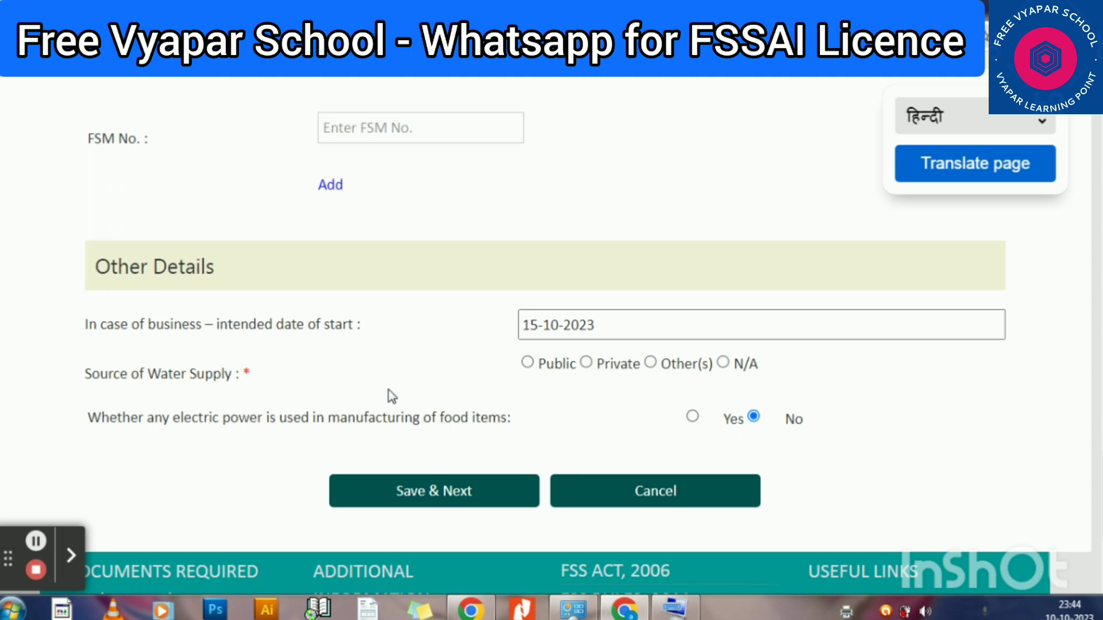
left_click(723, 363)
scroll(1092, 500, "down", 3)
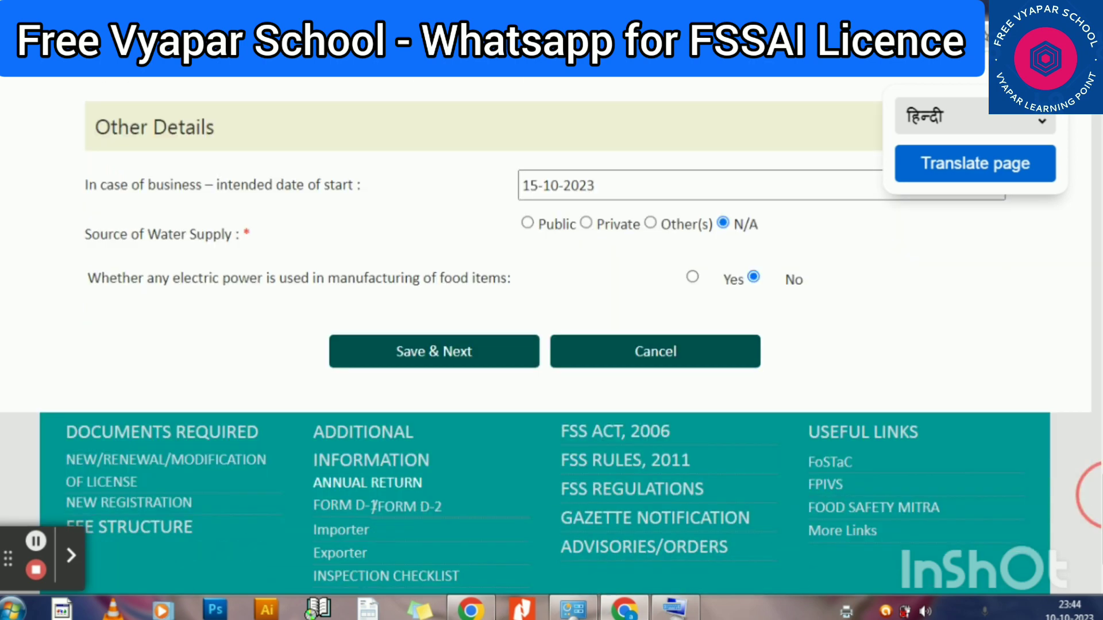
- Save the Form A details and accept the four-category product summary to reach Sign Up
left_click(453, 357)
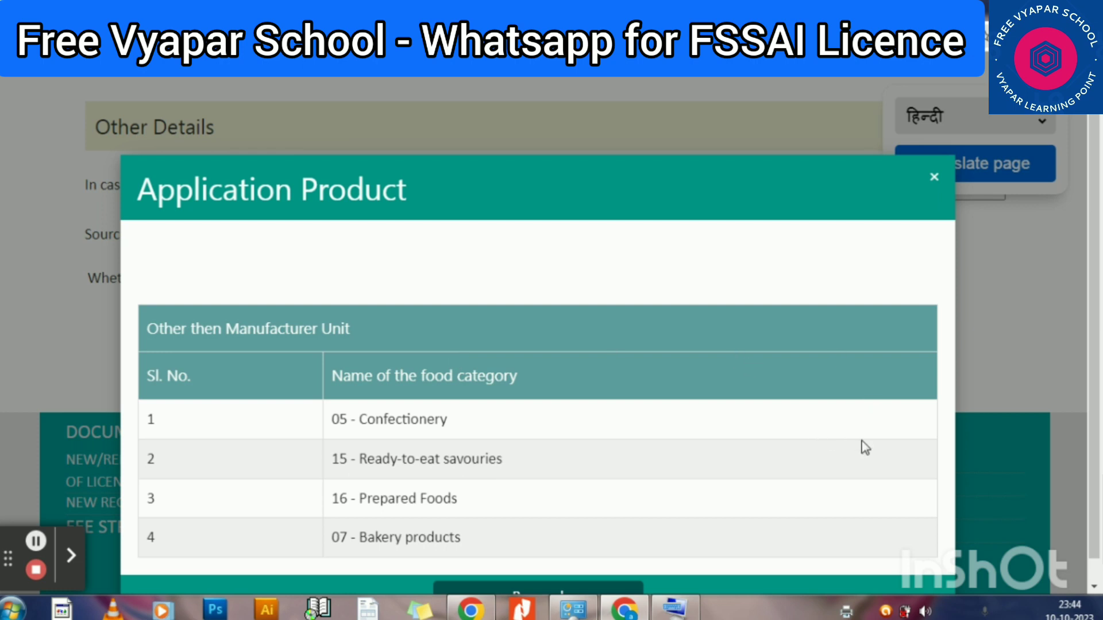
left_click(1093, 492)
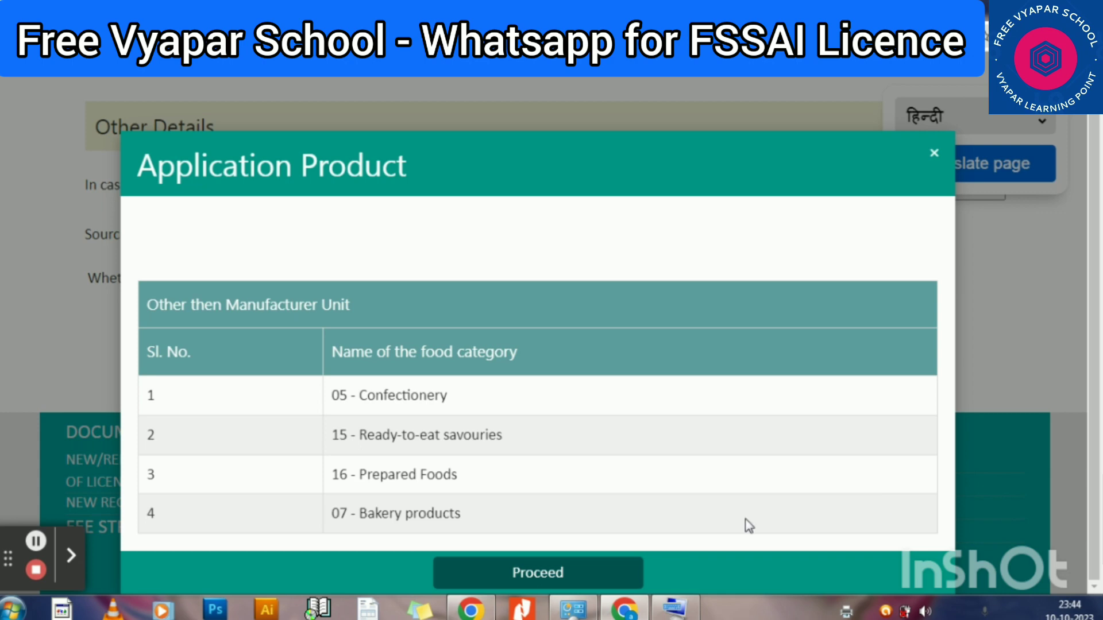
left_click(539, 573)
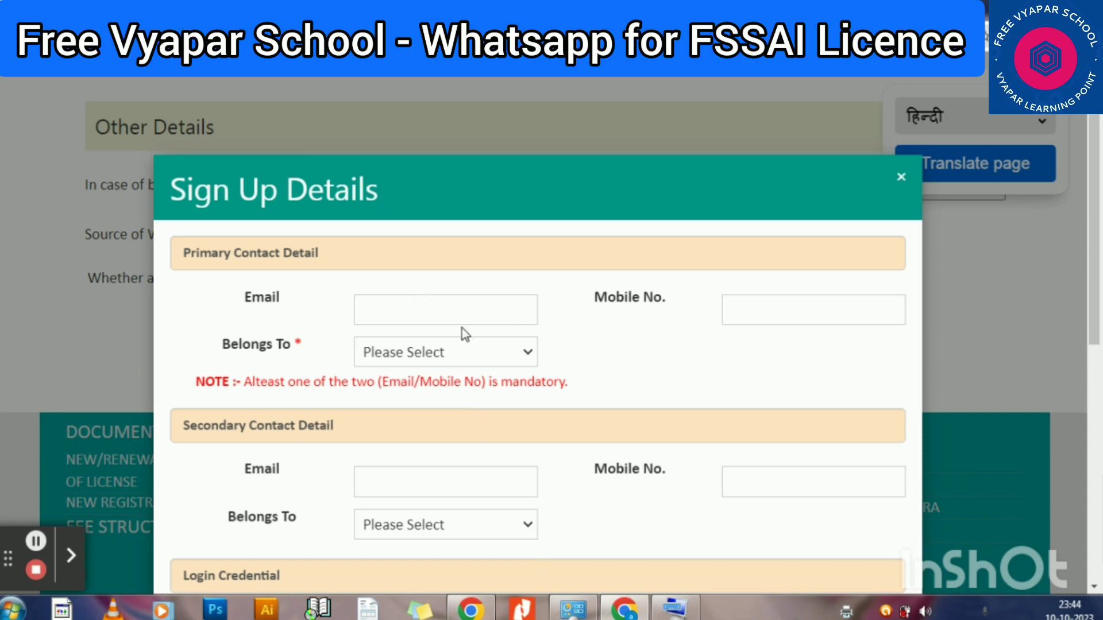
- Enter the applicant's primary e-mail and mobile number, with Belongs To set to Self
left_click(429, 310)
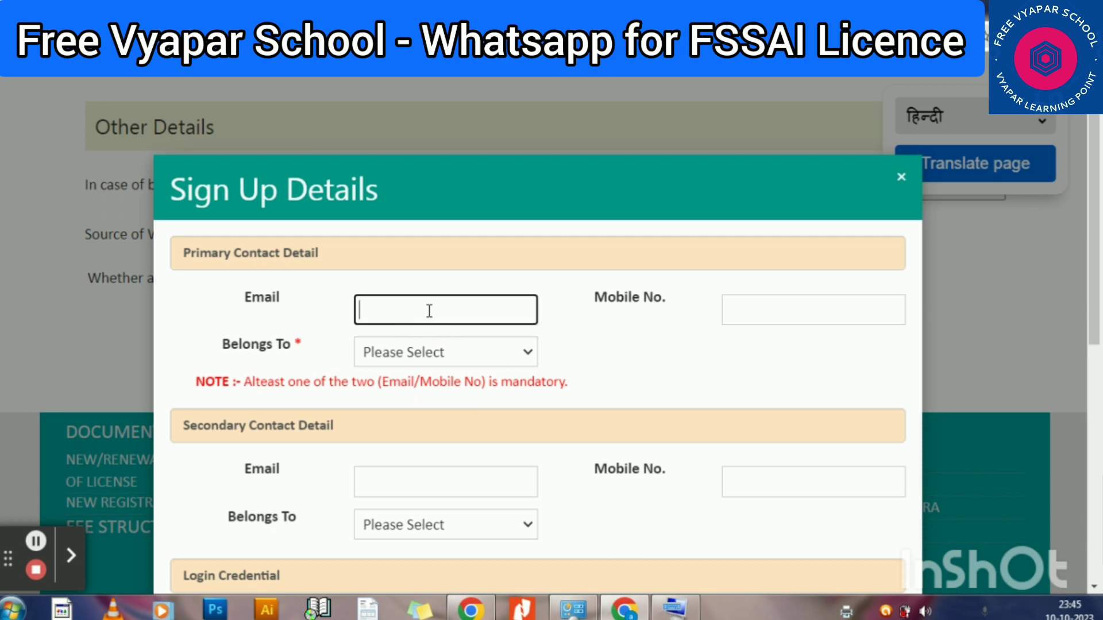
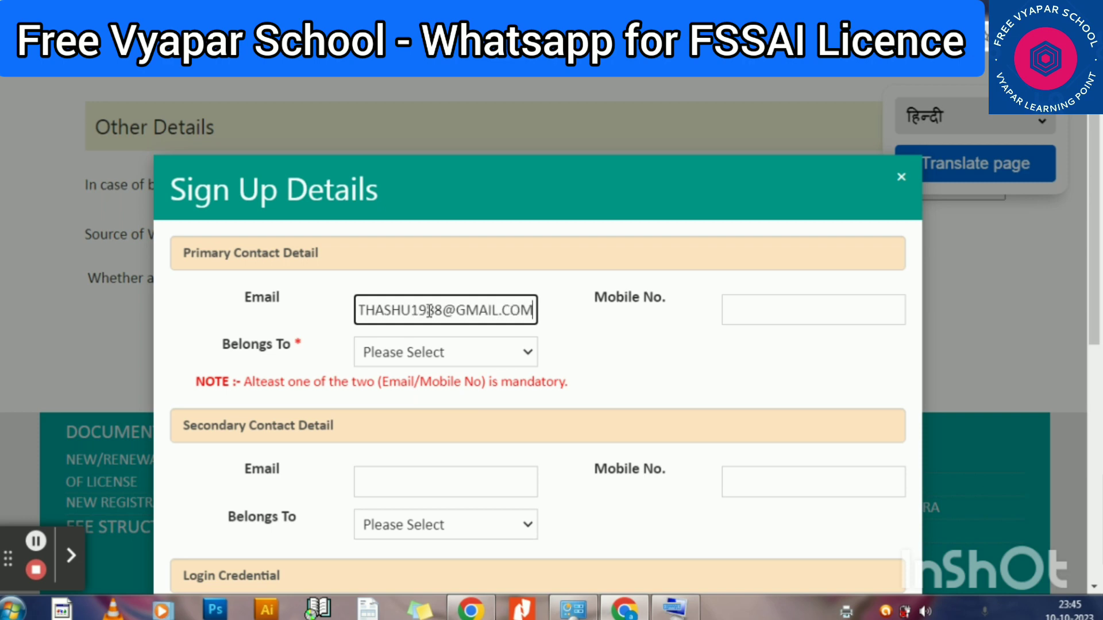
key("Tab")
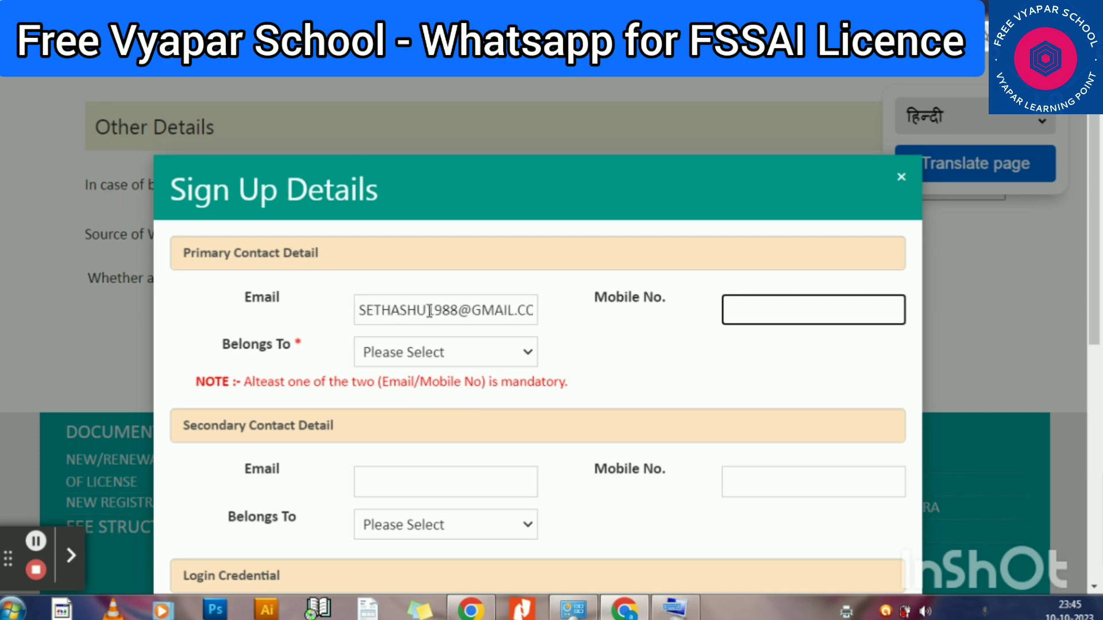
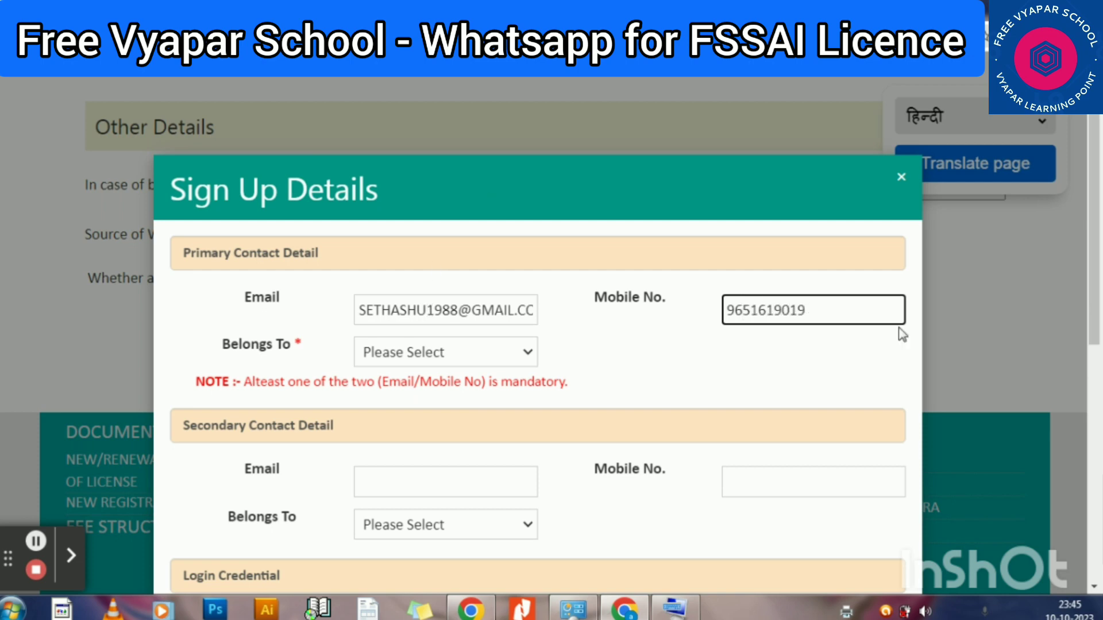
left_click(450, 354)
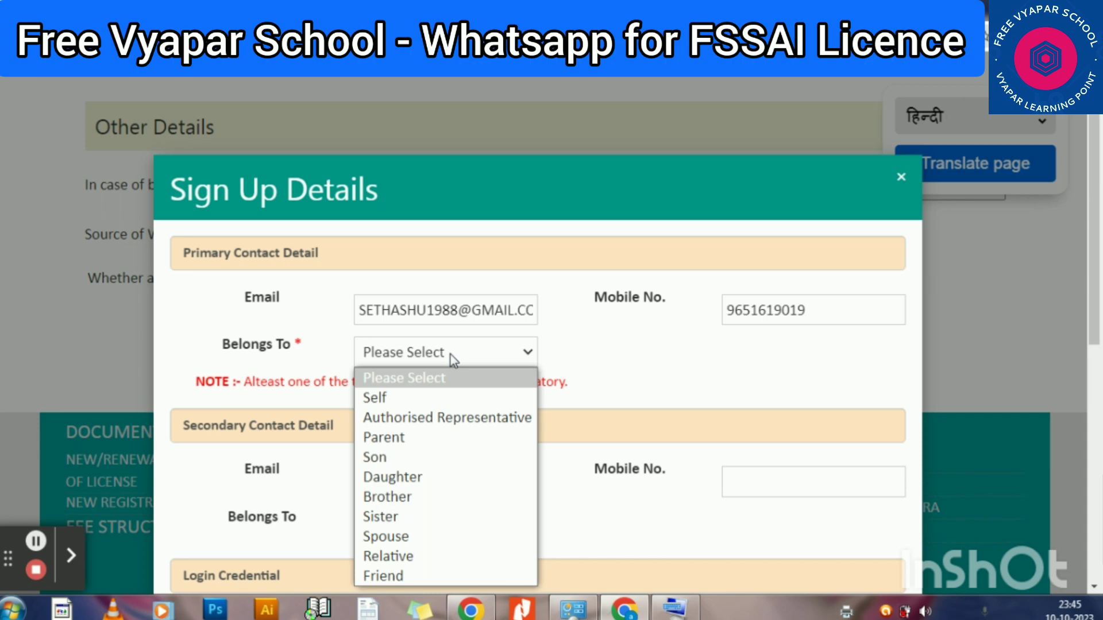
left_click(410, 401)
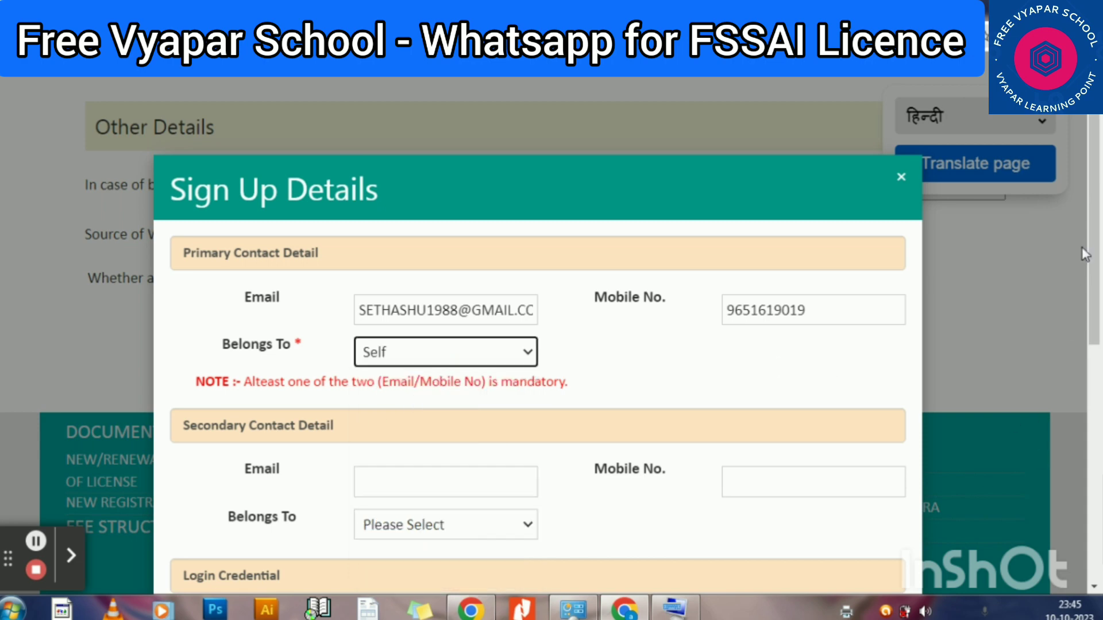
left_click_drag(1095, 250, 1100, 364)
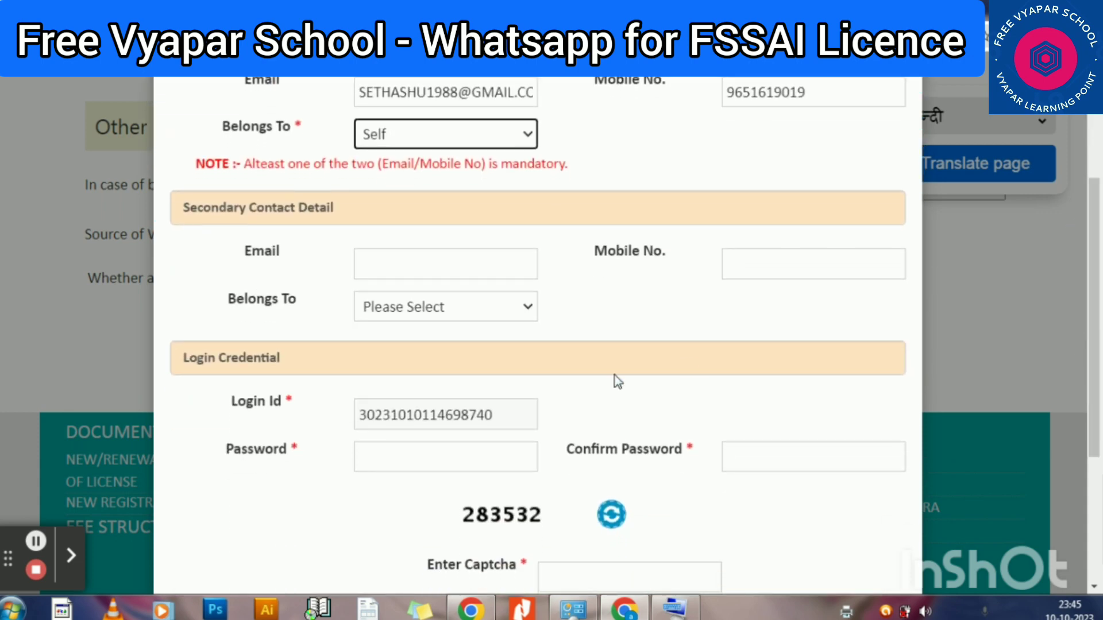
- Fill in the account password and the emailed verification code
left_click(414, 457)
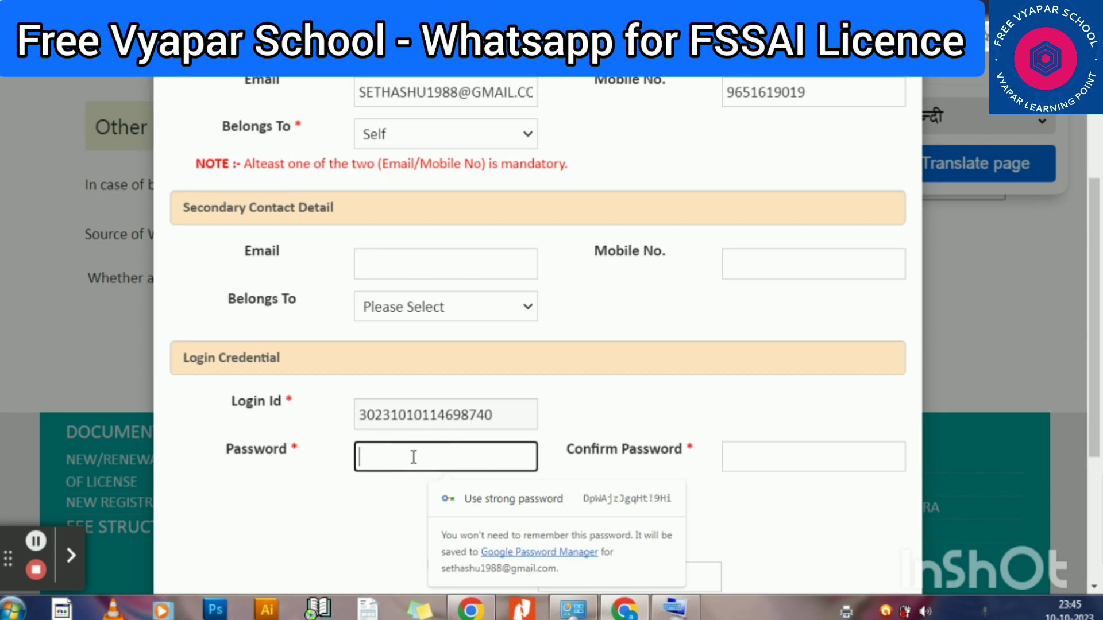
type("S")
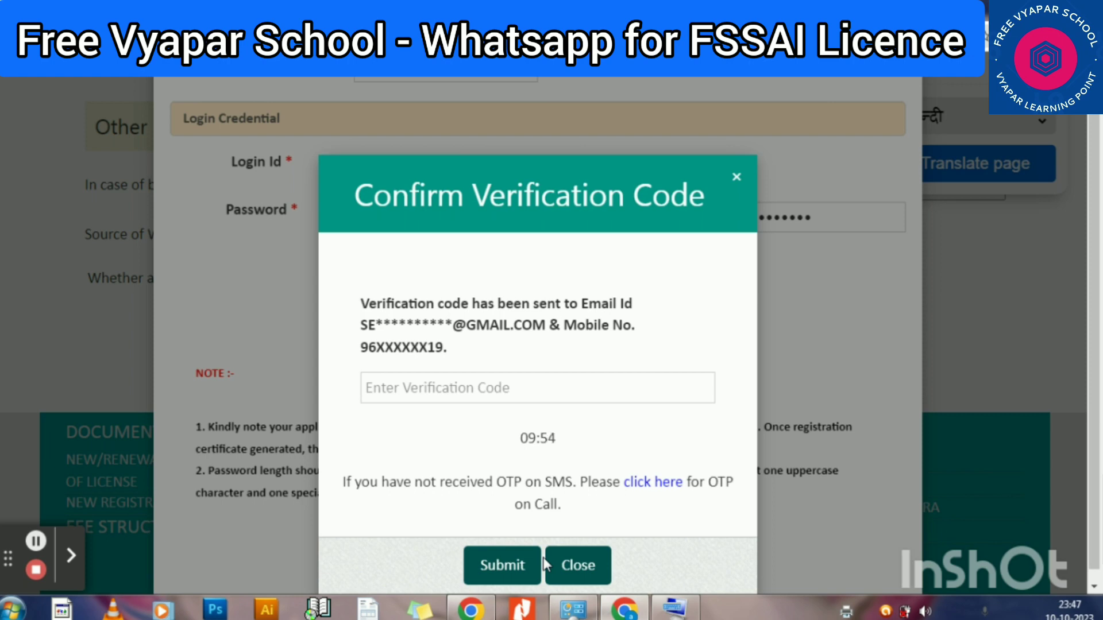
left_click(560, 379)
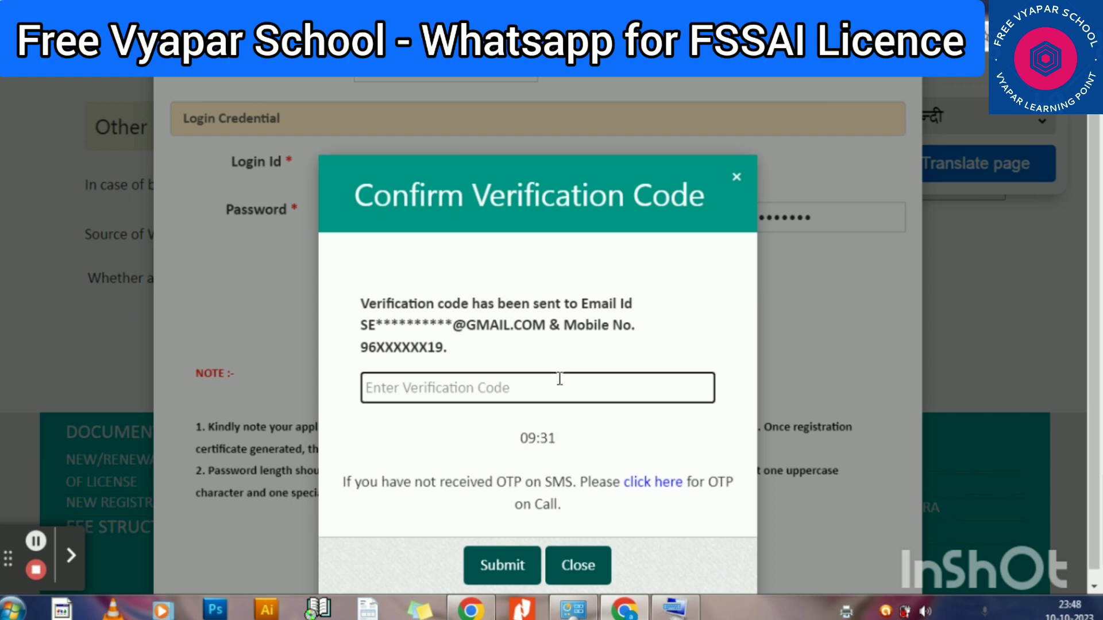
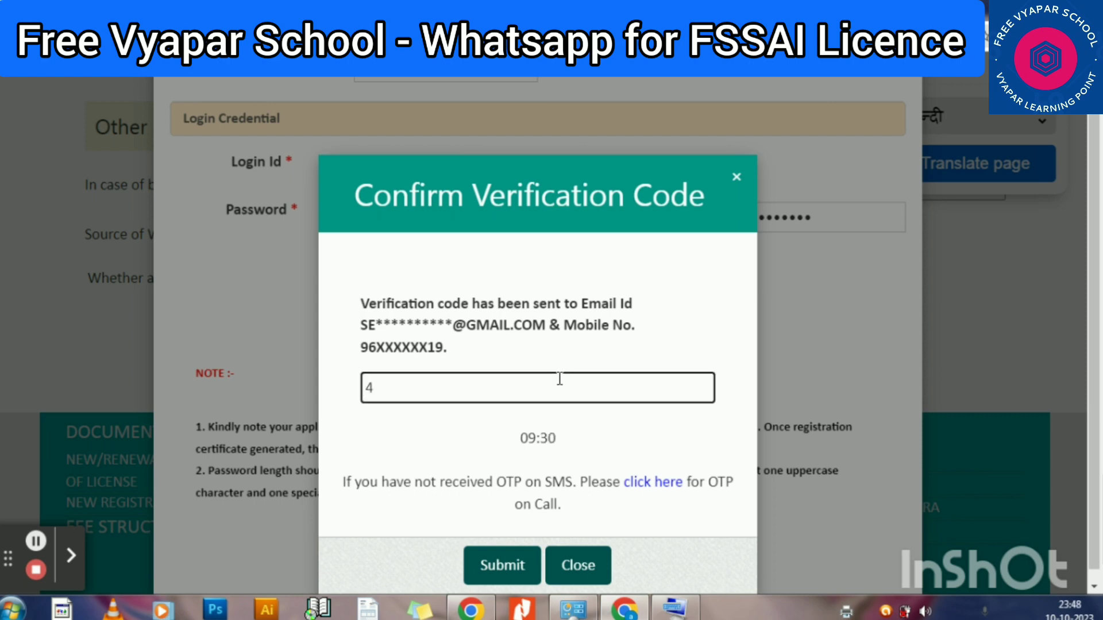
- Submit the code, copy the newly created login ID, and dismiss the success message
left_click(504, 565)
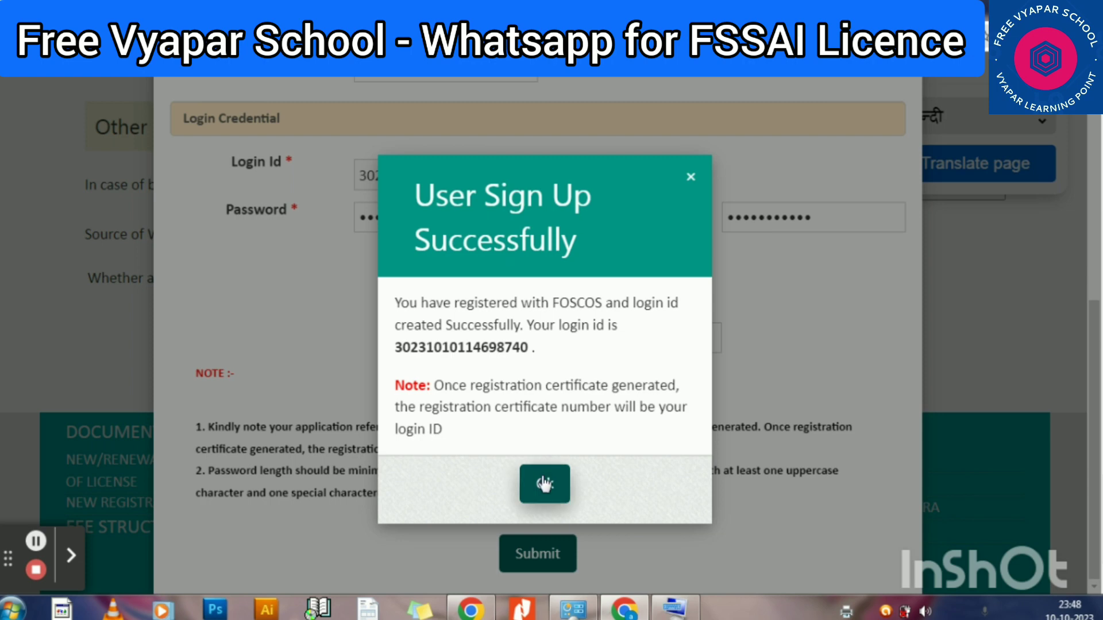
left_click_drag(529, 347, 400, 345)
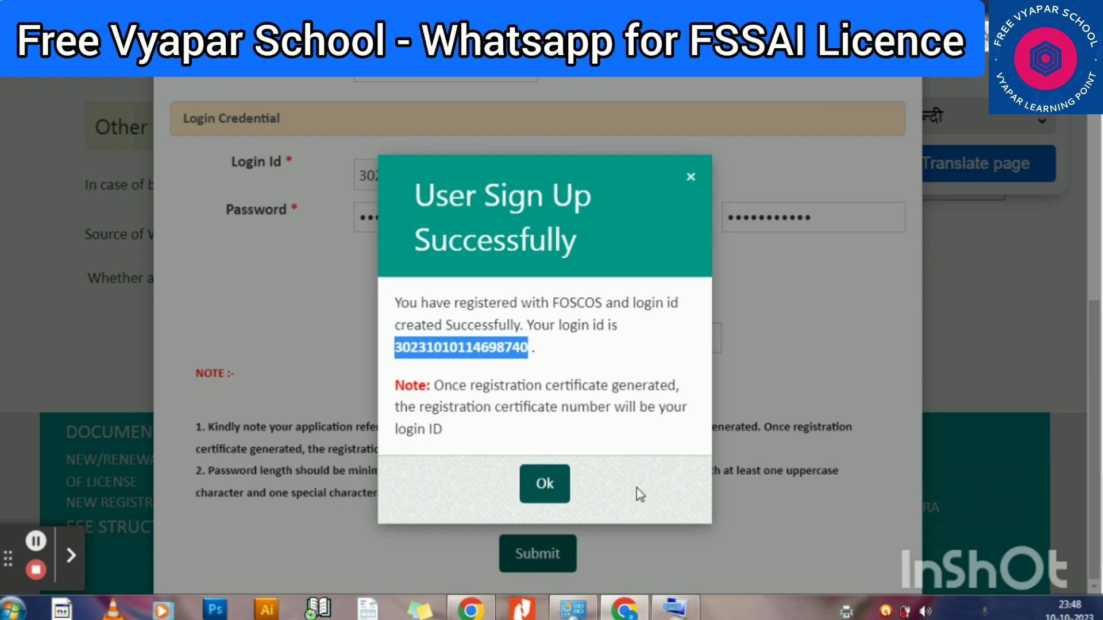
left_click(561, 486)
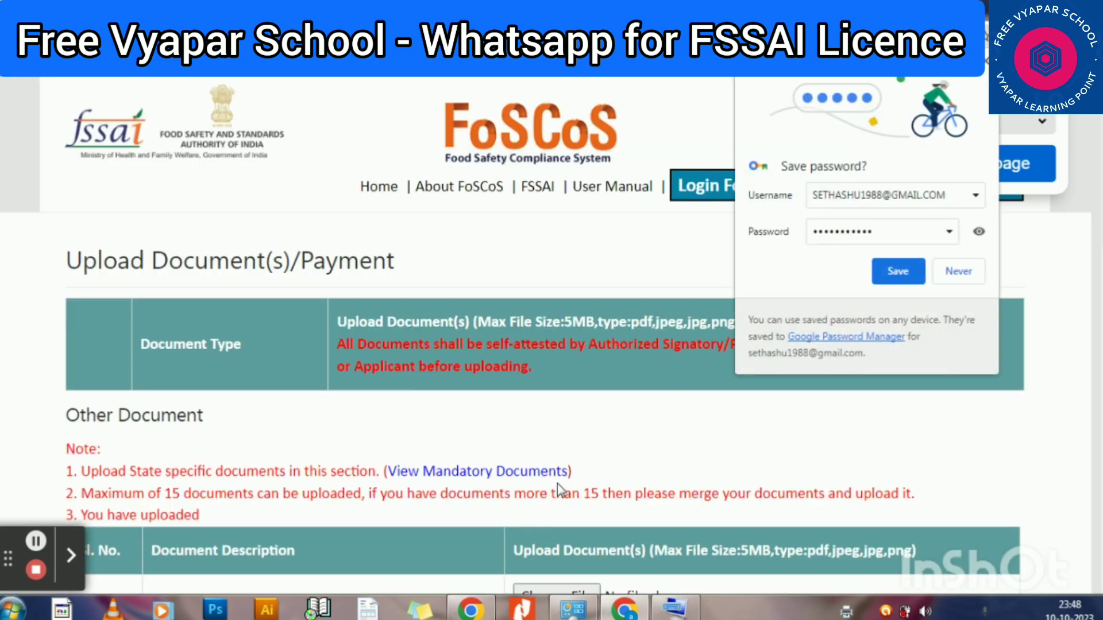
- Save the login in Chrome and upload the applicant's photo from My Documents
left_click(898, 271)
scroll(546, 339, "down", 3)
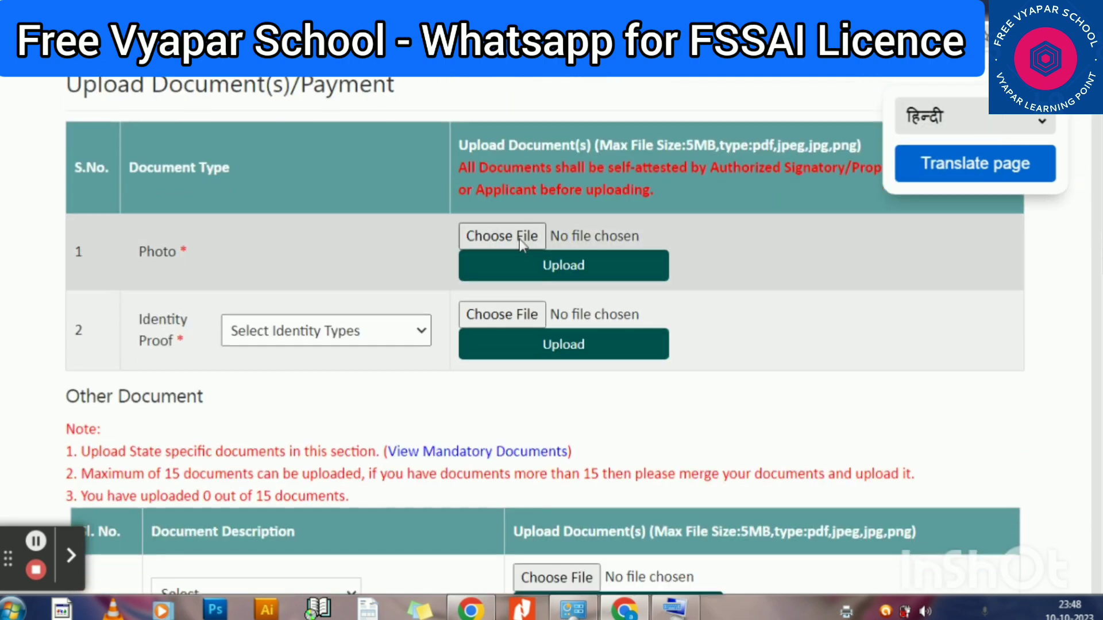
left_click(522, 241)
left_click(519, 240)
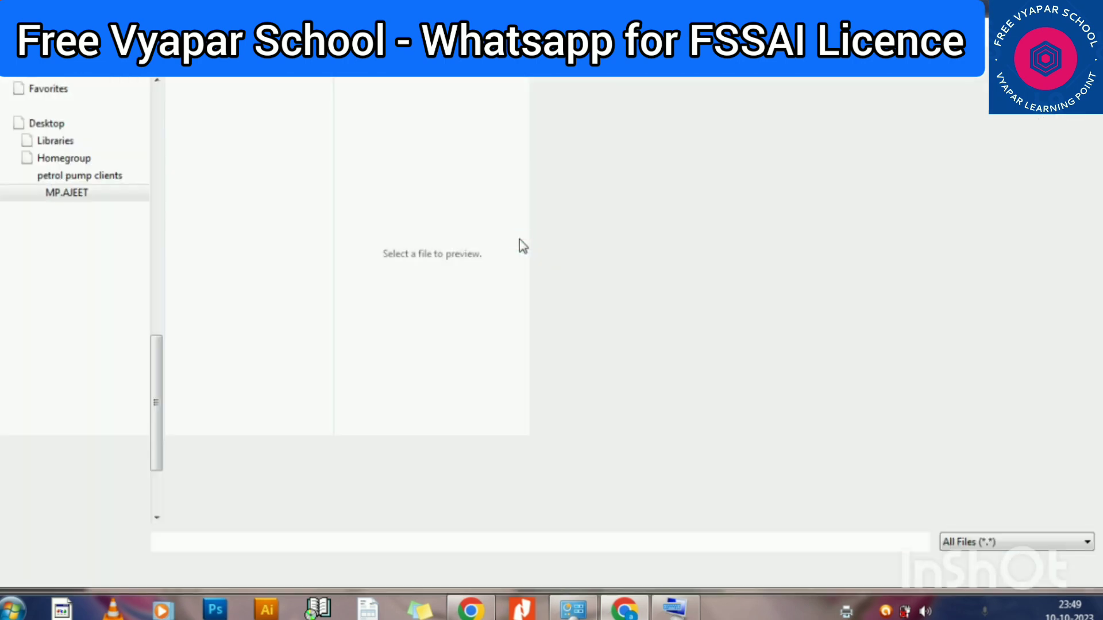
scroll(522, 246, "up", 10)
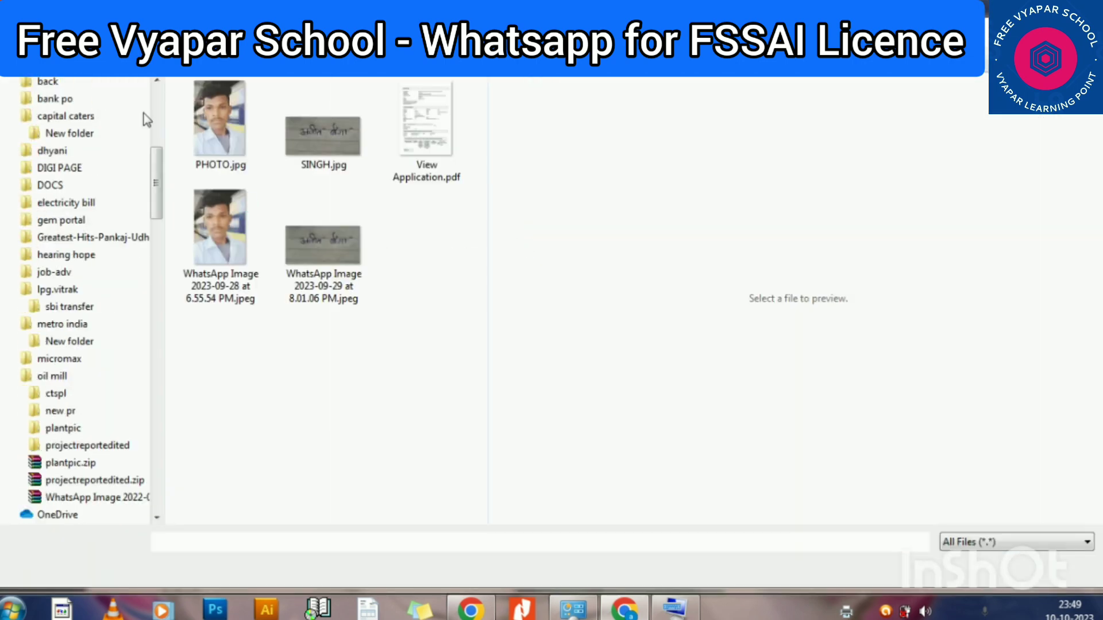
scroll(144, 115, "up", 5)
left_click(143, 114)
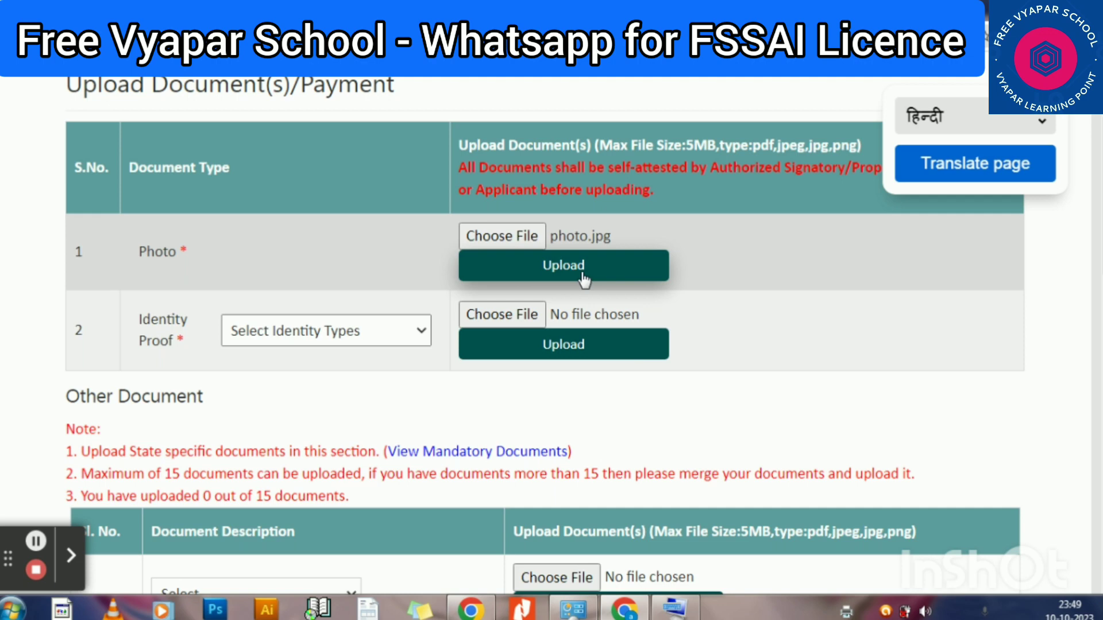
left_click(575, 270)
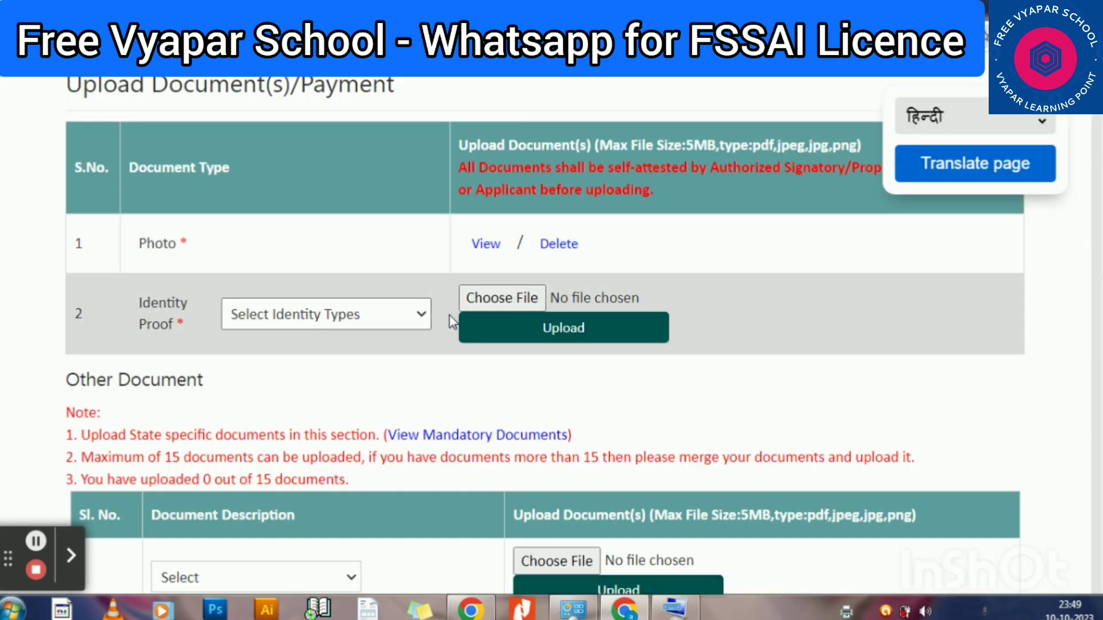
- Attach and upload SIGN.jpg as a Pan Card identity proof
left_click(384, 325)
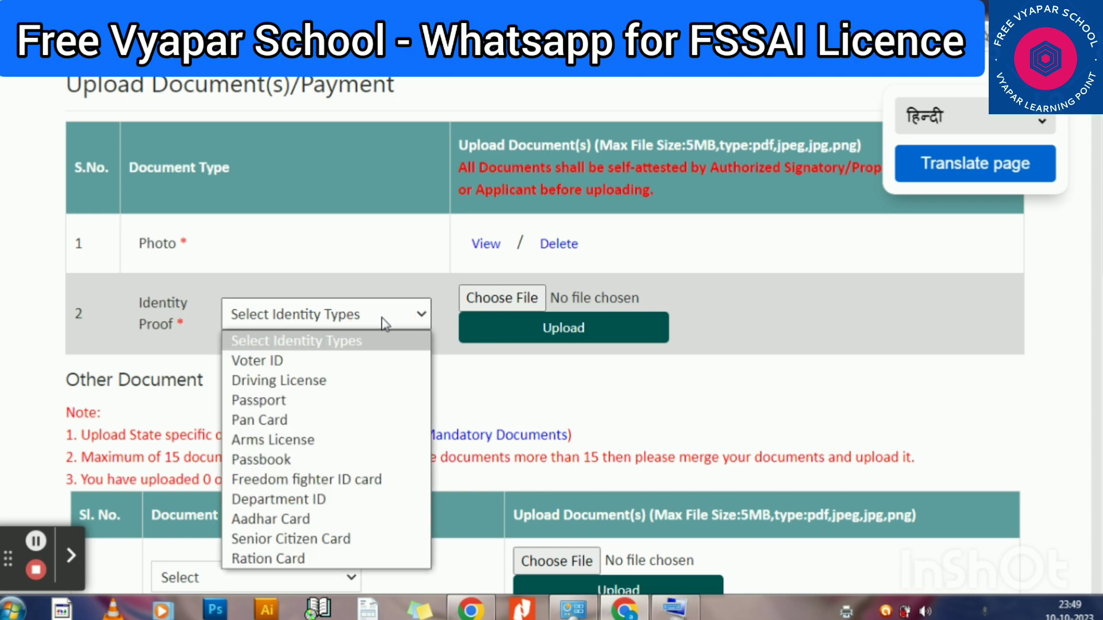
left_click(314, 416)
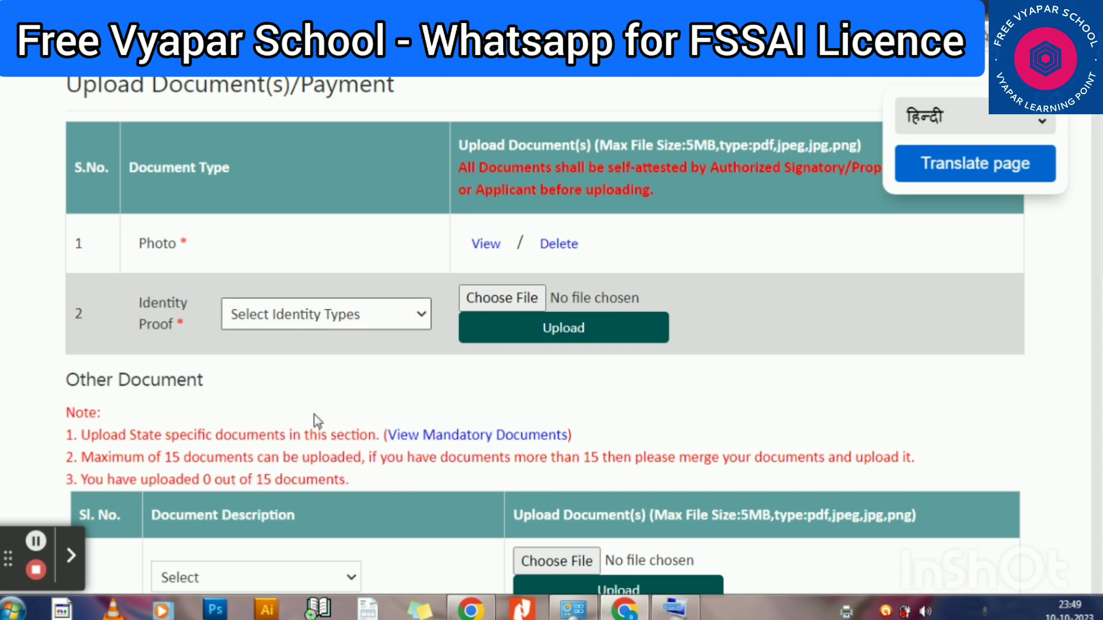
left_click(519, 298)
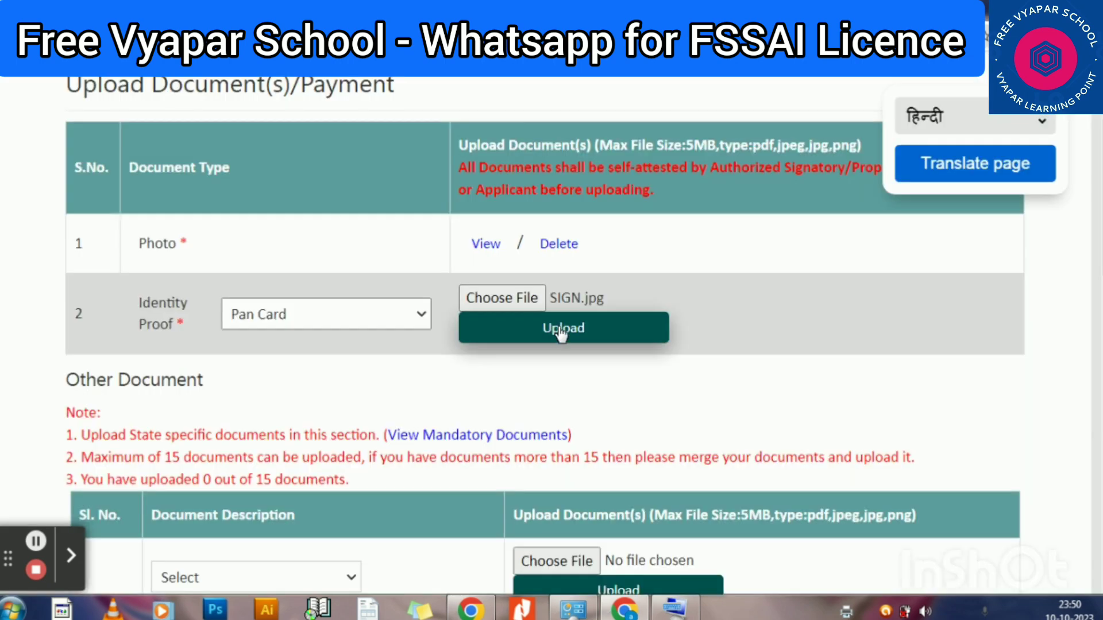
left_click(560, 332)
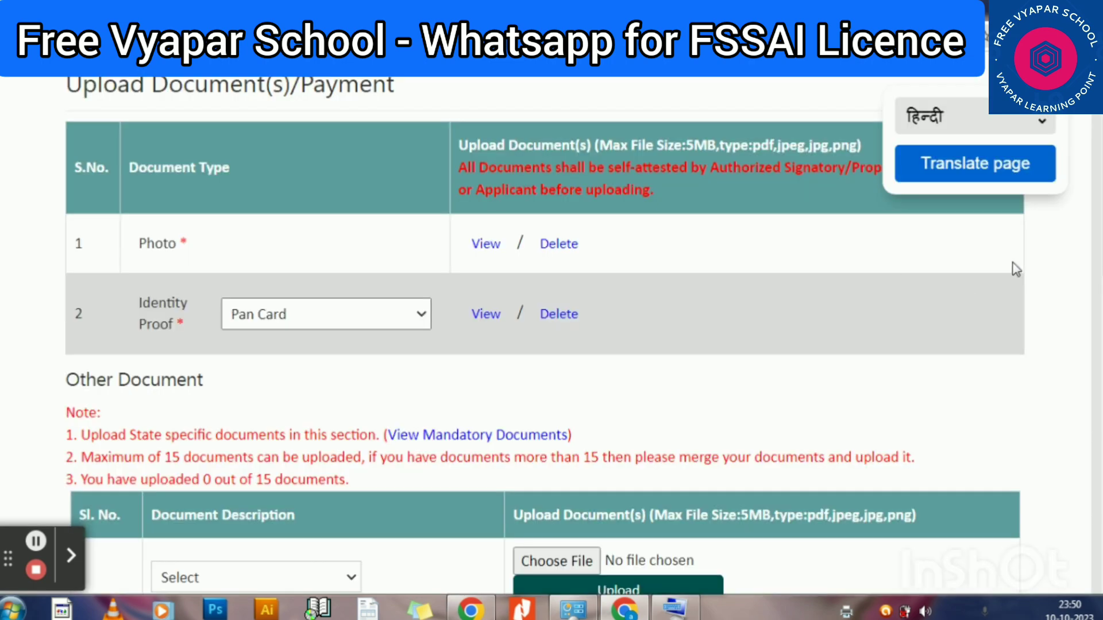
- Upload a PDF as Proof of Premises under Other Documents
scroll(546, 345, "down", 5)
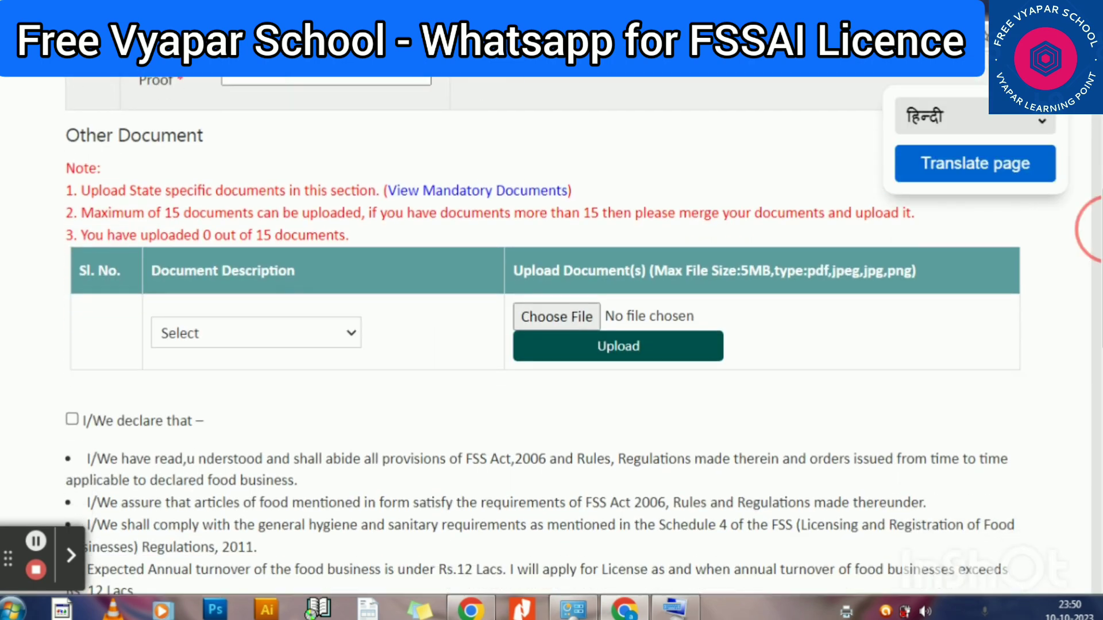
scroll(541, 340, "down", 1)
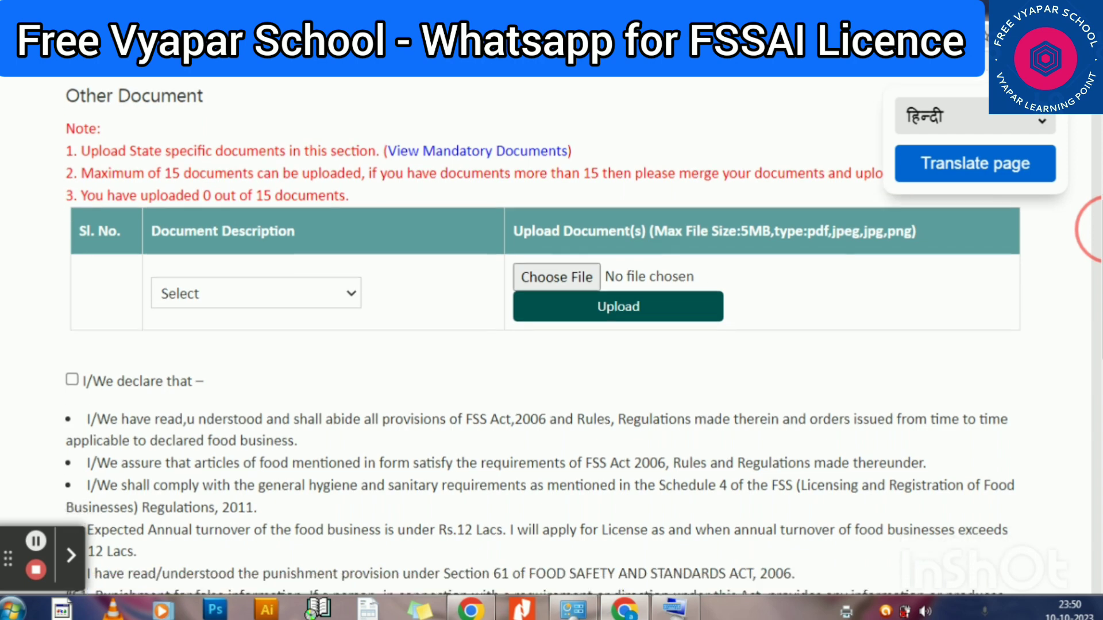
scroll(542, 341, "down", 1)
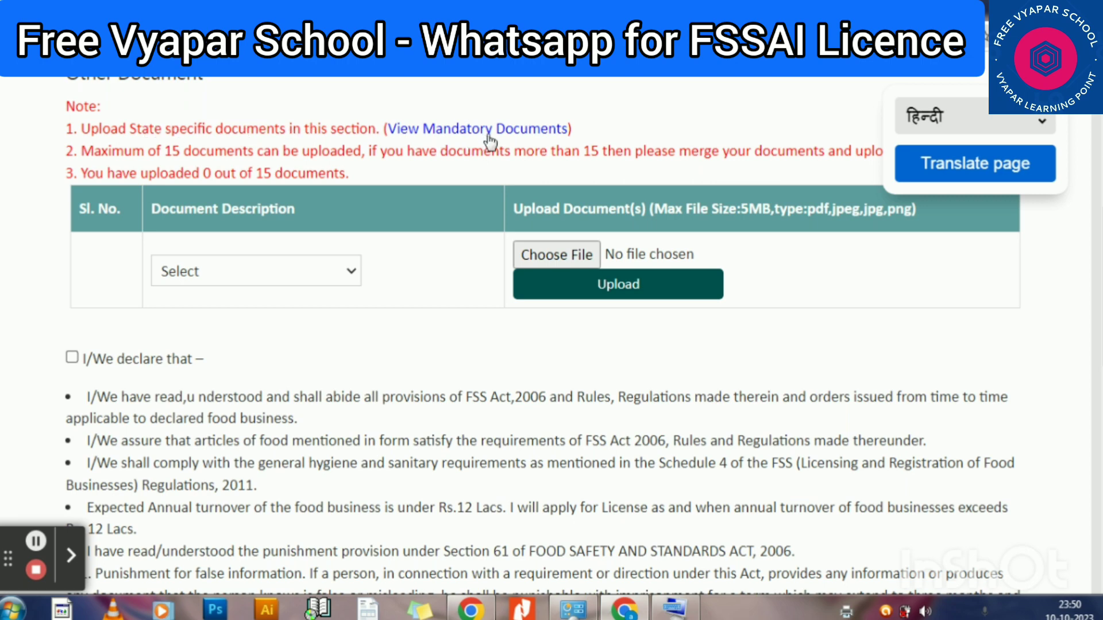
left_click(279, 273)
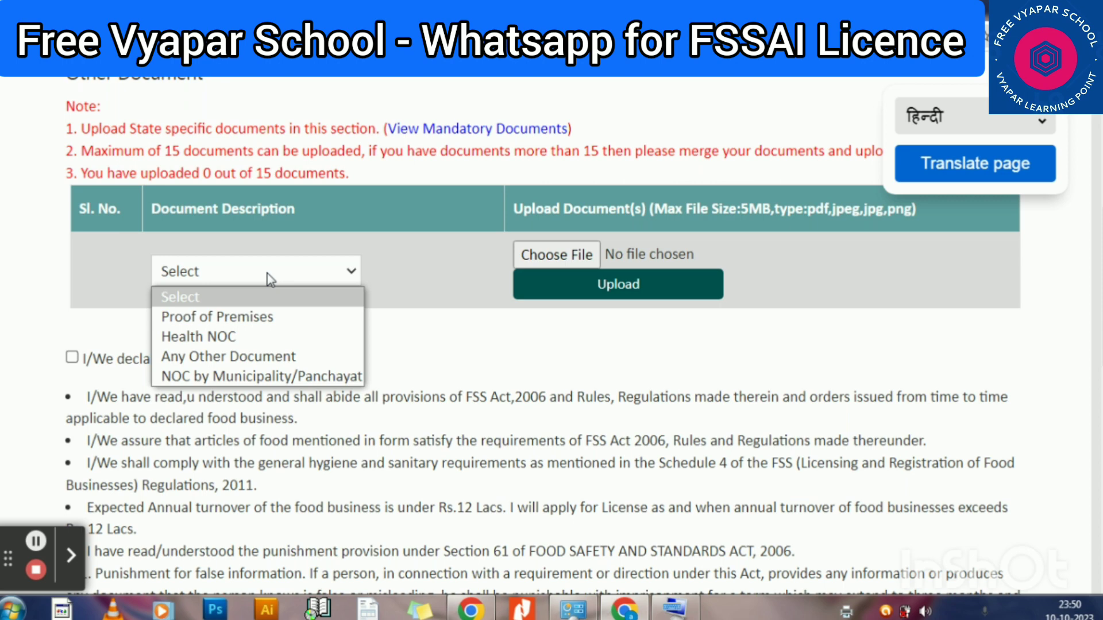
left_click(247, 318)
left_click(558, 256)
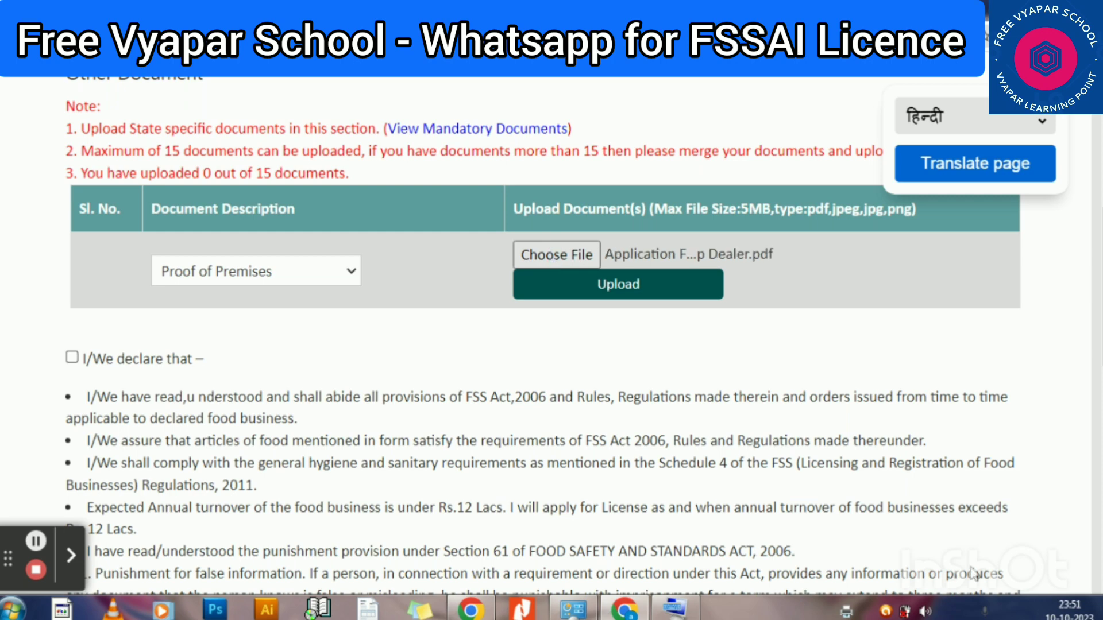
left_click(621, 288)
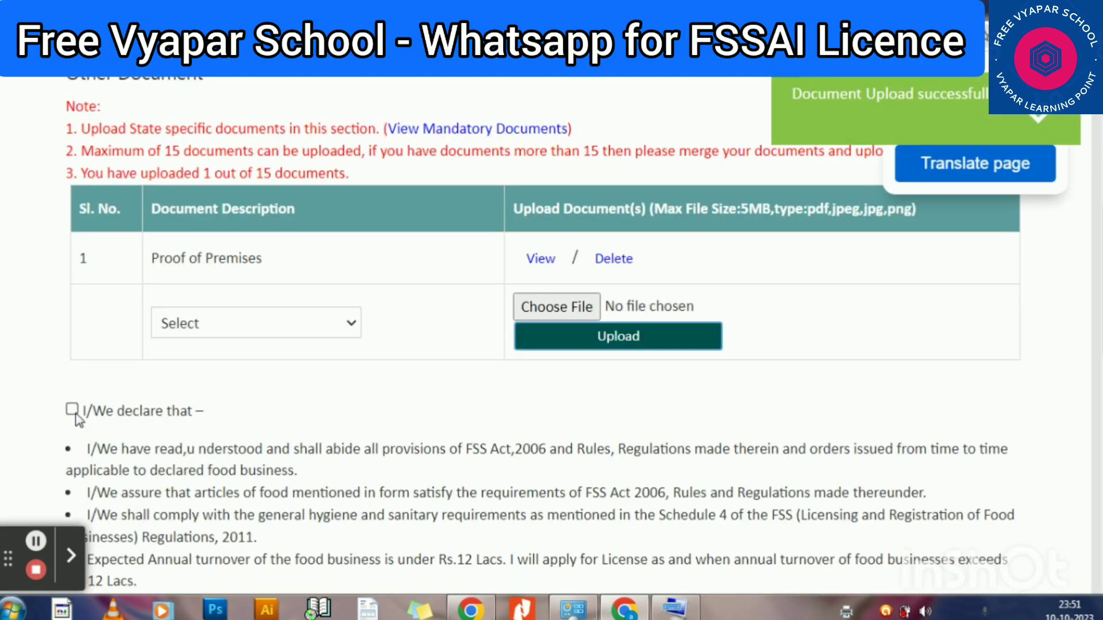
- Tick the 'I/We declare that' declaration checkbox
left_click(71, 410)
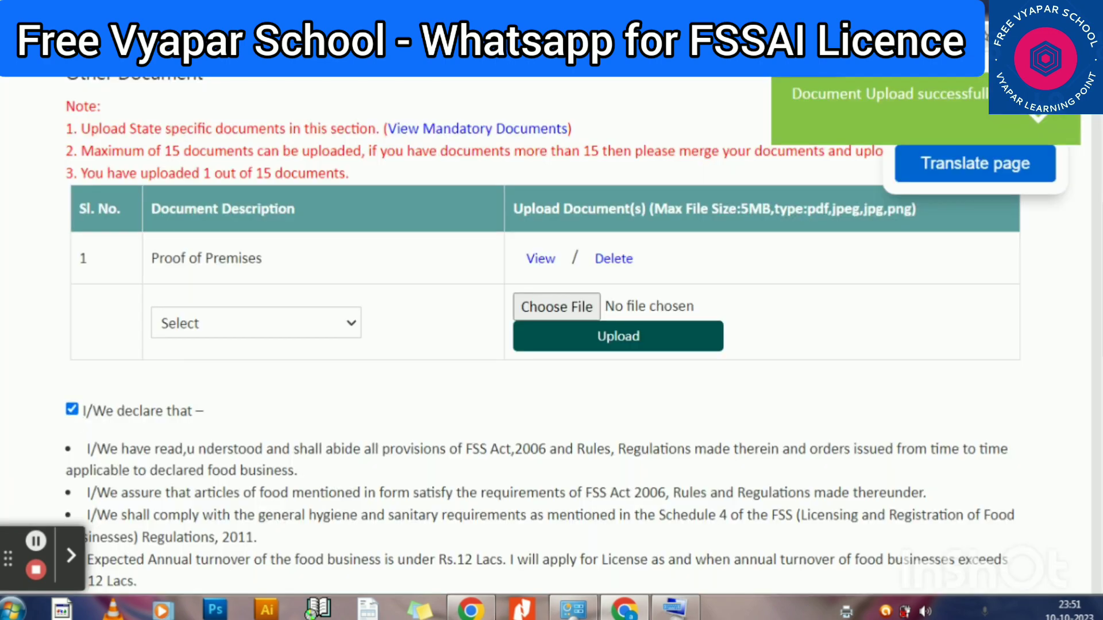
scroll(1097, 247, "down", 9)
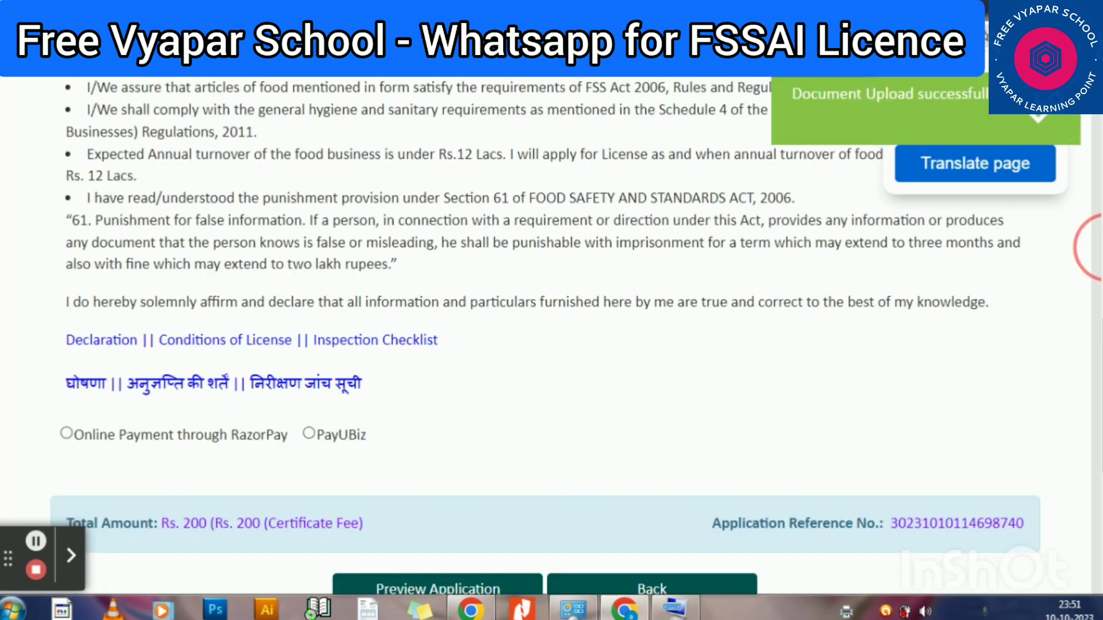
scroll(551, 322, "down", 1)
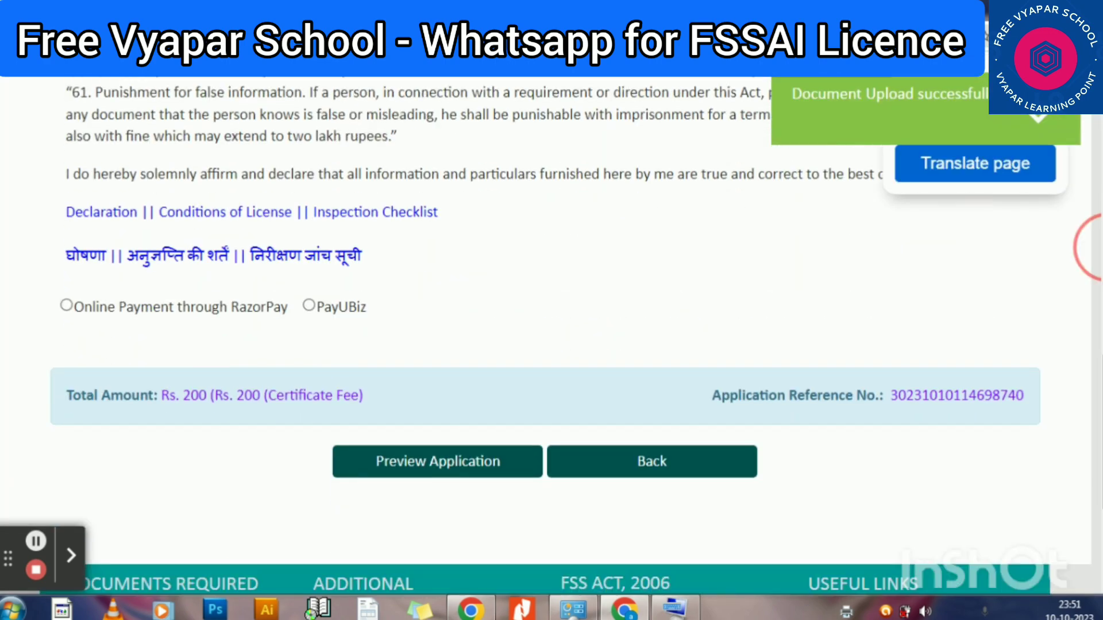
- Open the Form A preview for the FOOD CENTER Trade/Retail - Retailer registration
left_click(461, 469)
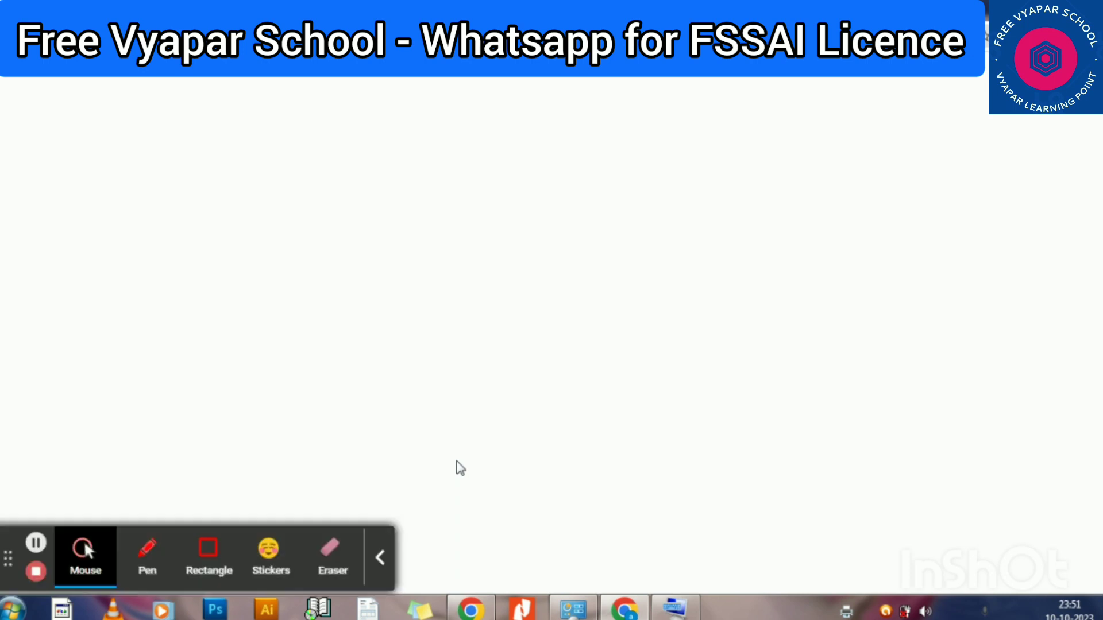
left_click(380, 556)
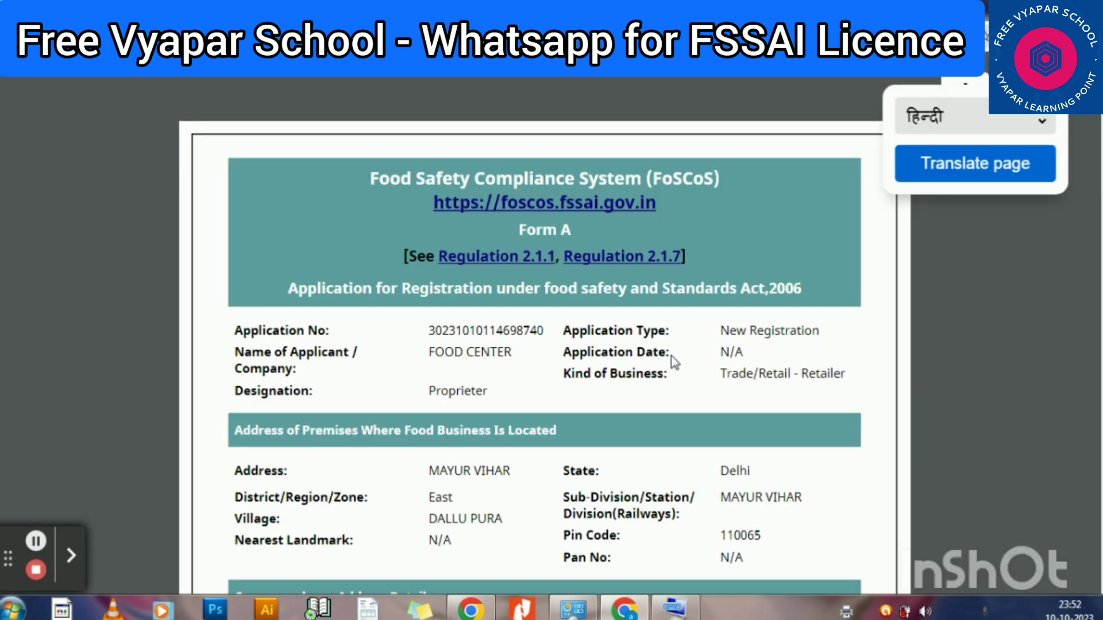